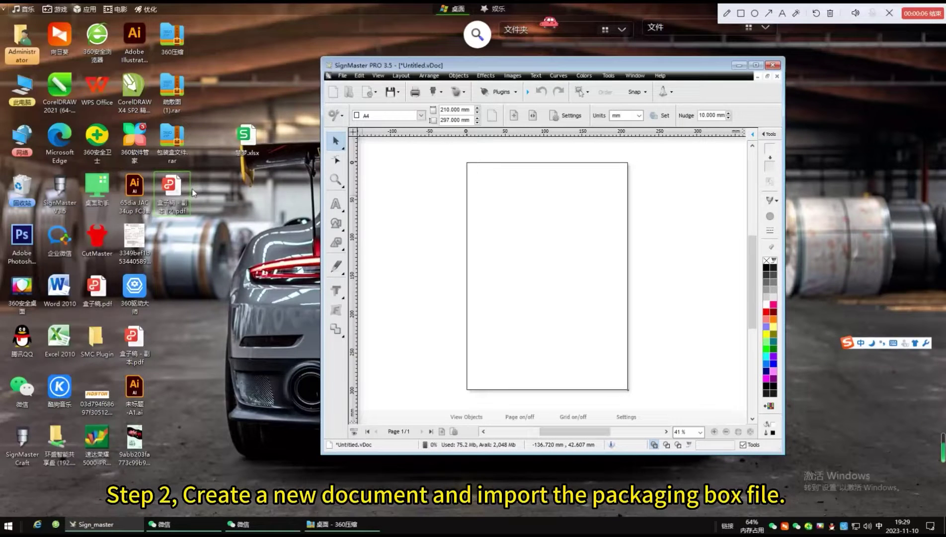
- Drag the perfume box PDF from the desktop onto the new A4 page
{"action": "left_click_drag", "start_coordinate": [193, 193], "coordinate": [525, 227]}
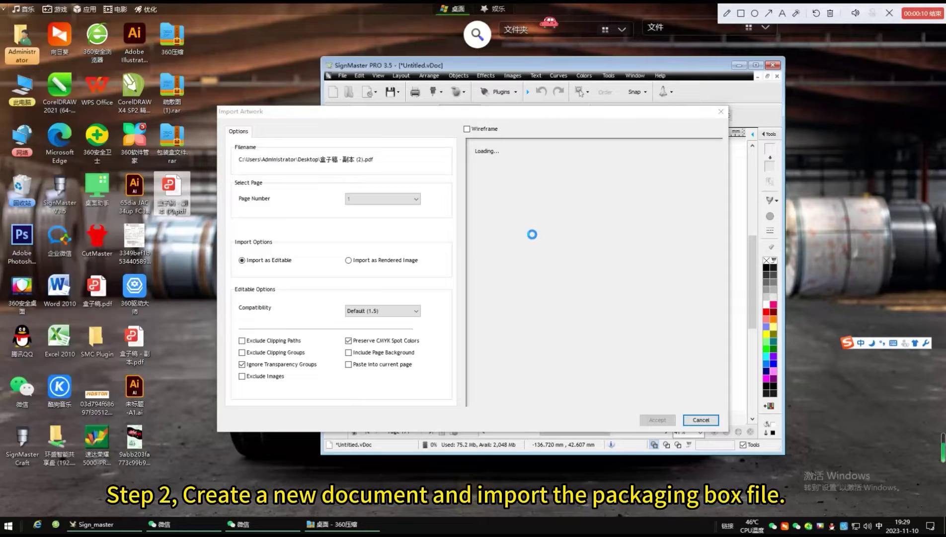
- Accept the import as editable artwork, maximize the window, and check the page-size list
{"action": "left_click", "coordinate": [666, 420]}
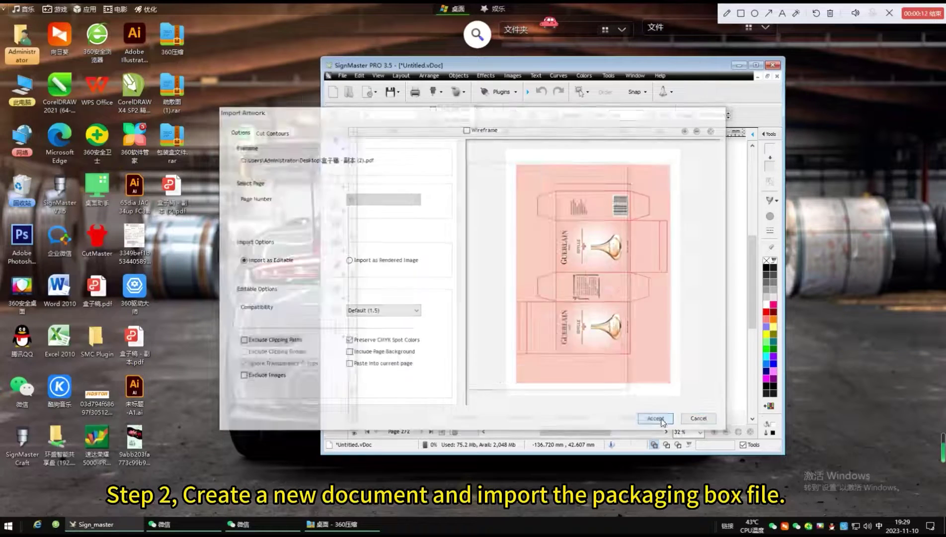
{"action": "left_click", "coordinate": [755, 65]}
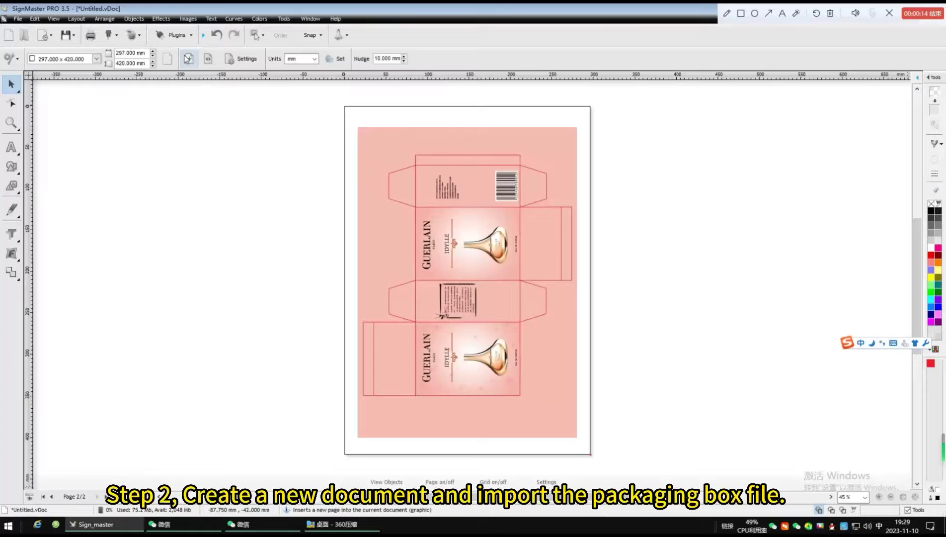
{"action": "left_click", "coordinate": [99, 60]}
{"action": "key", "text": "Escape"}
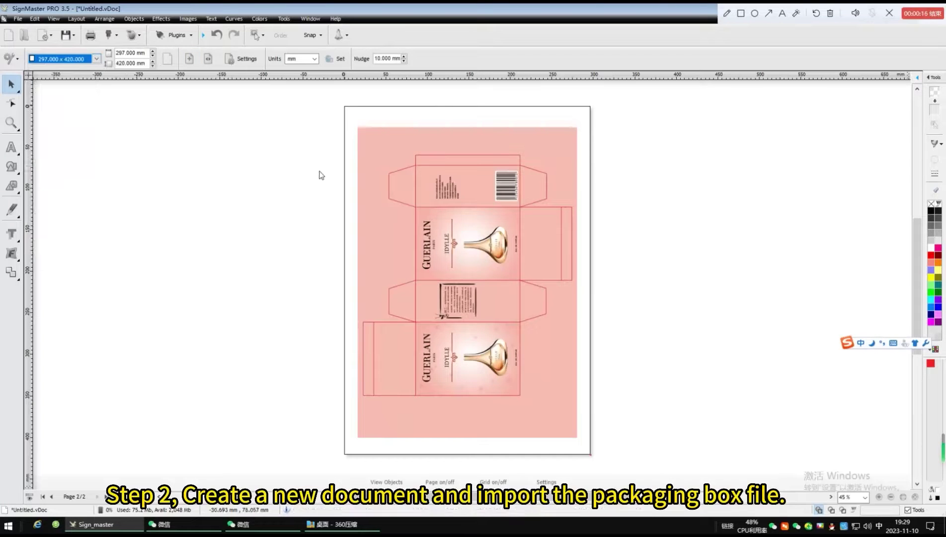
- Set the main group of box cutting lines to Cut Contour
{"action": "left_click", "coordinate": [473, 155]}
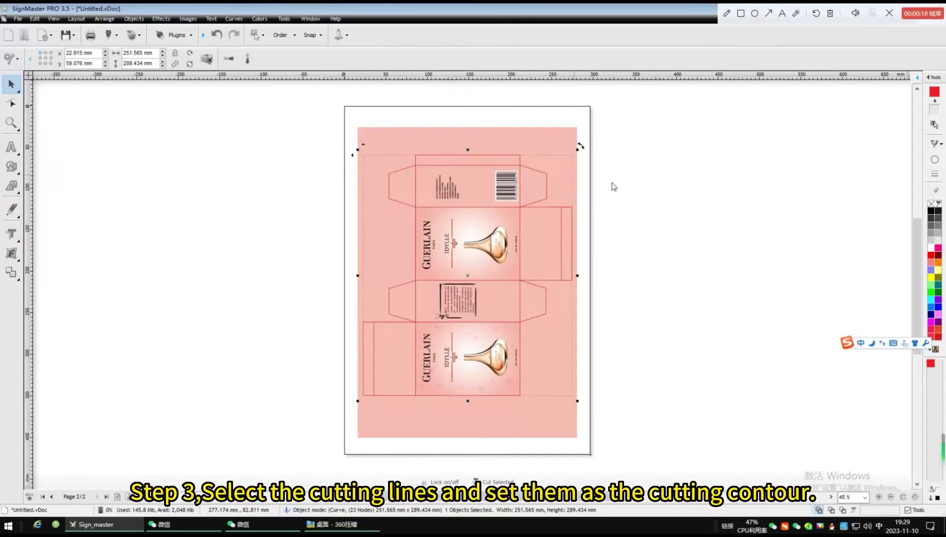
{"action": "left_click", "coordinate": [935, 147]}
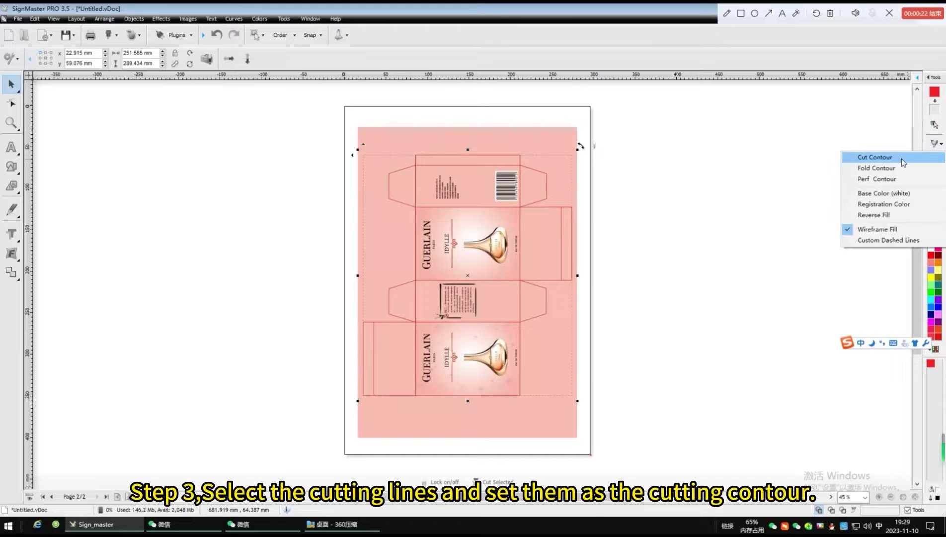
{"action": "left_click", "coordinate": [901, 158]}
{"action": "left_click", "coordinate": [696, 313]}
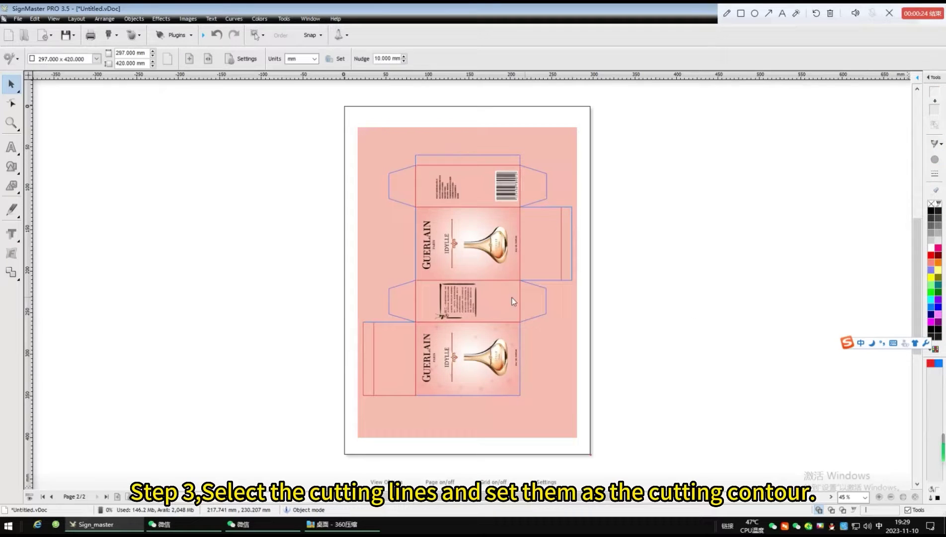
{"action": "scroll", "coordinate": [477, 302], "scroll_direction": "up", "scroll_amount": 1}
- Mark the left flap's vertical line and both bottom lines as Cut Contour
{"action": "left_click", "coordinate": [319, 325]}
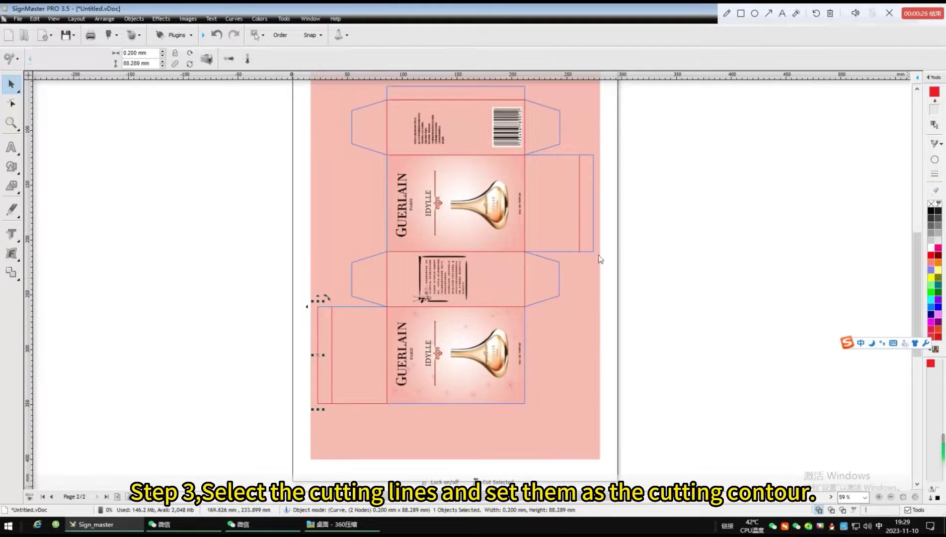
{"action": "left_click", "coordinate": [935, 143]}
{"action": "left_click", "coordinate": [909, 158]}
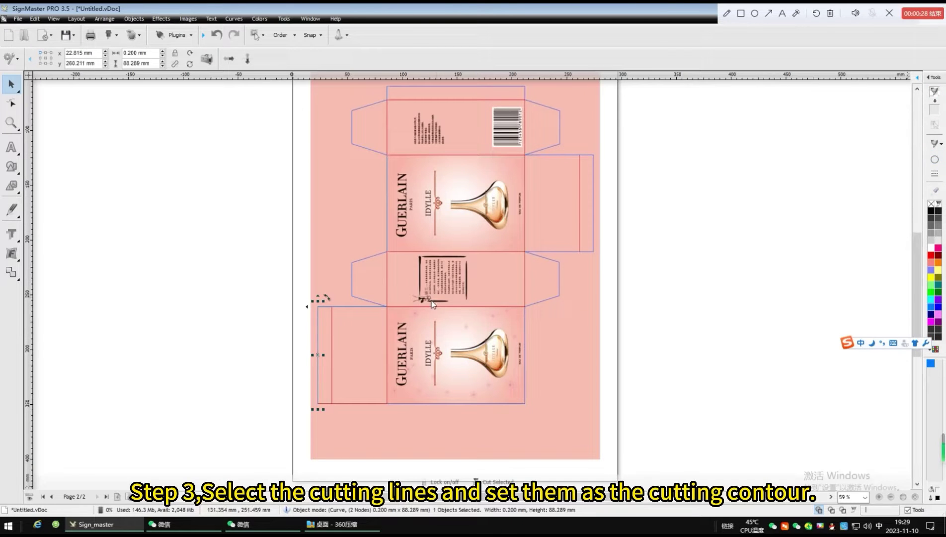
{"action": "left_click", "coordinate": [326, 403]}
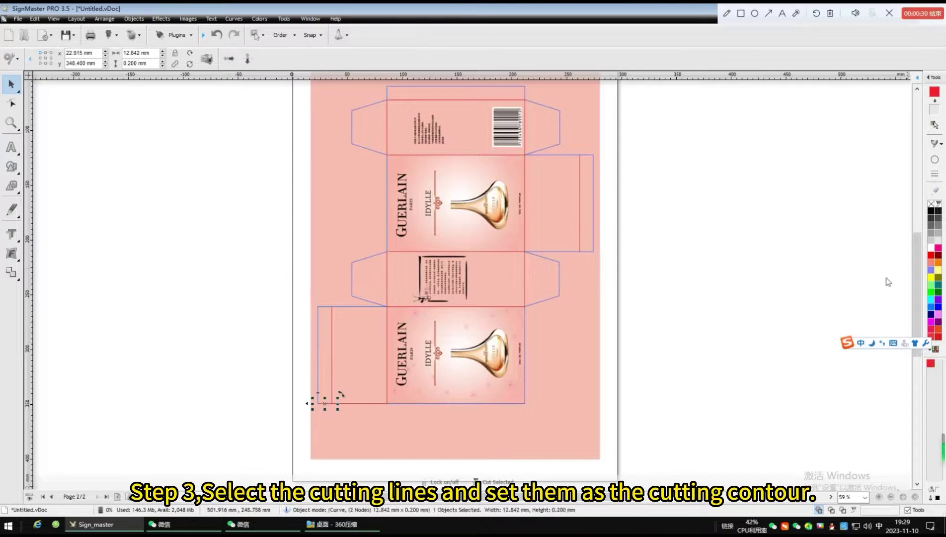
{"action": "left_click", "coordinate": [935, 144]}
{"action": "left_click", "coordinate": [874, 157]}
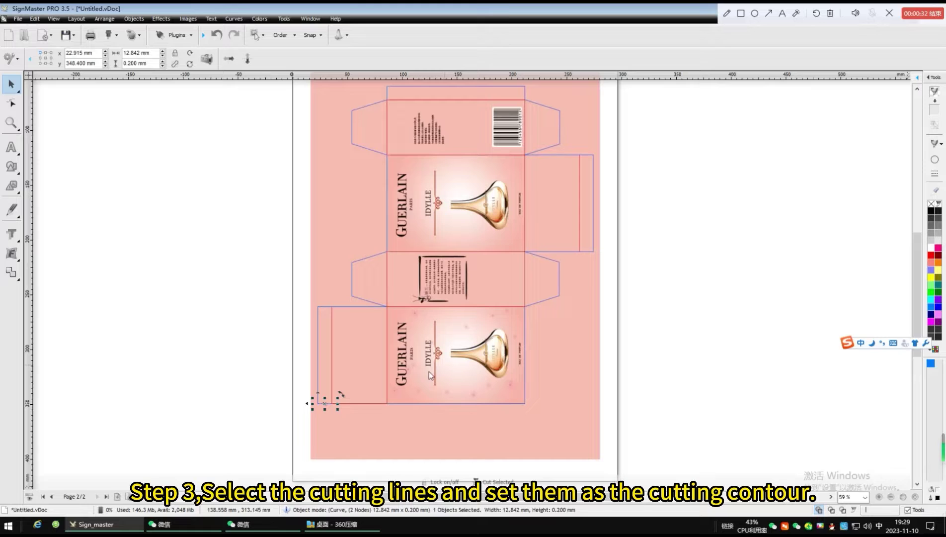
{"action": "left_click", "coordinate": [376, 403]}
{"action": "left_click", "coordinate": [935, 144]}
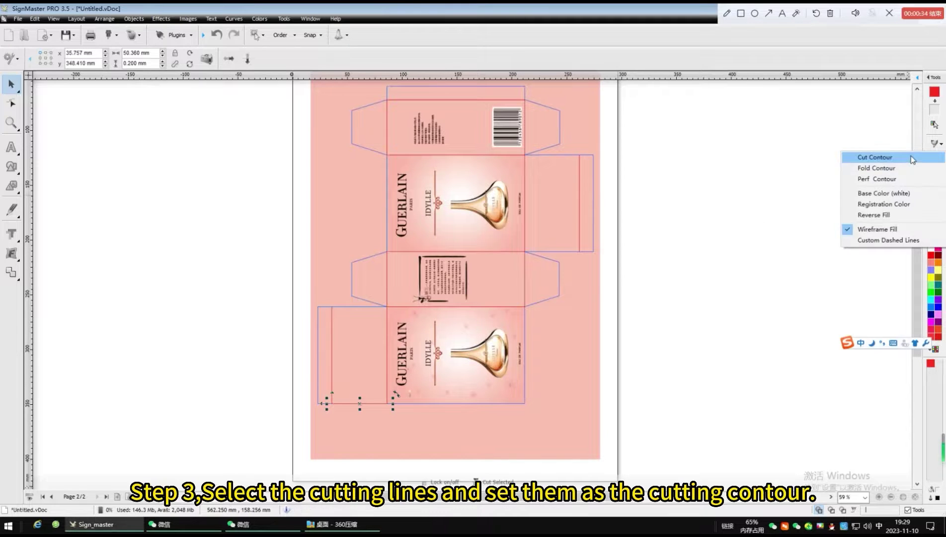
{"action": "left_click", "coordinate": [910, 157]}
{"action": "left_click", "coordinate": [575, 283]}
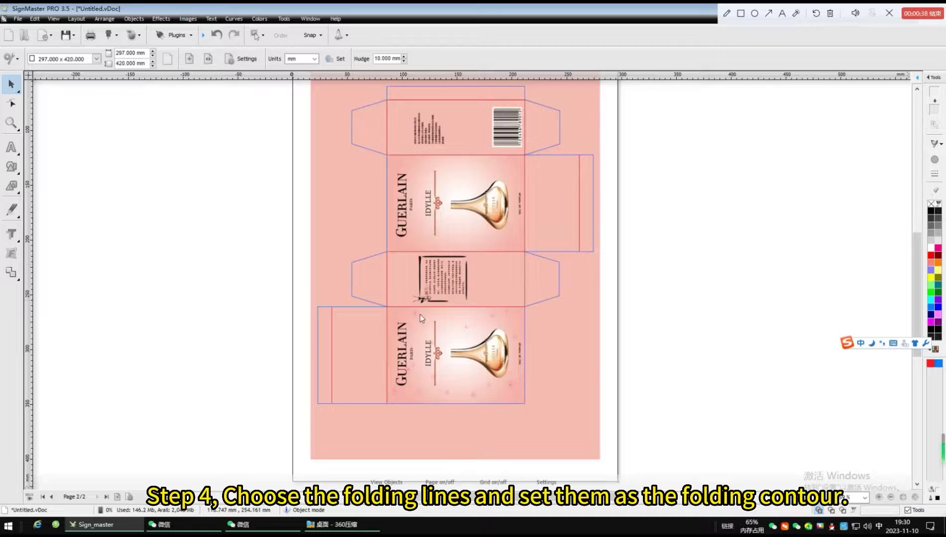
- Make the left flap's vertical line and the line beside the lower GUERLAIN panel Fold Contour
{"action": "scroll", "coordinate": [397, 376], "scroll_direction": "down", "scroll_amount": 2}
{"action": "left_click", "coordinate": [399, 270]}
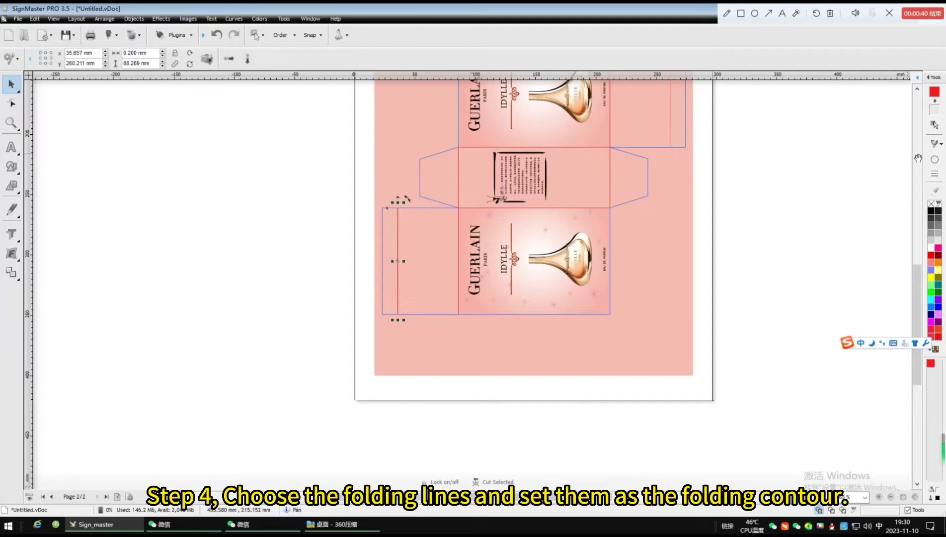
{"action": "left_click", "coordinate": [937, 144]}
{"action": "left_click", "coordinate": [856, 169]}
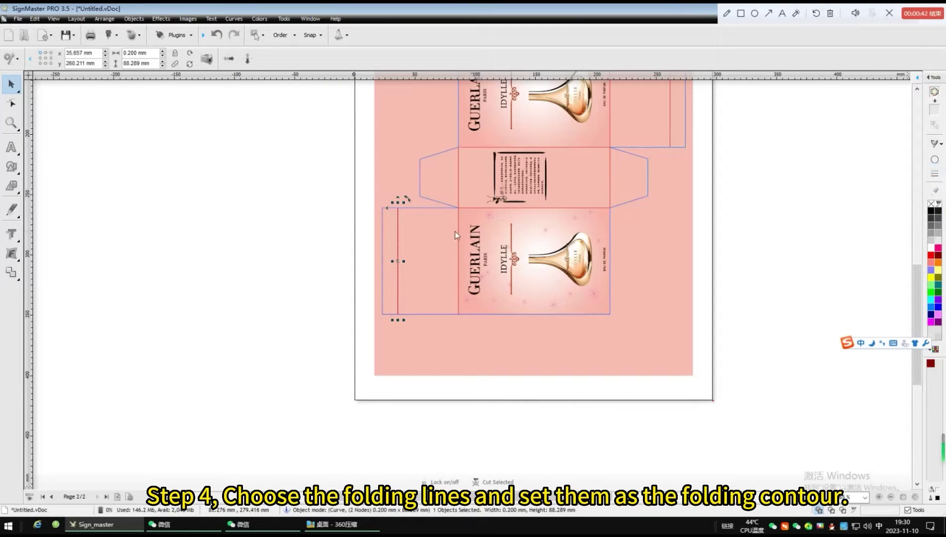
{"action": "left_click", "coordinate": [459, 233]}
{"action": "left_click", "coordinate": [937, 144]}
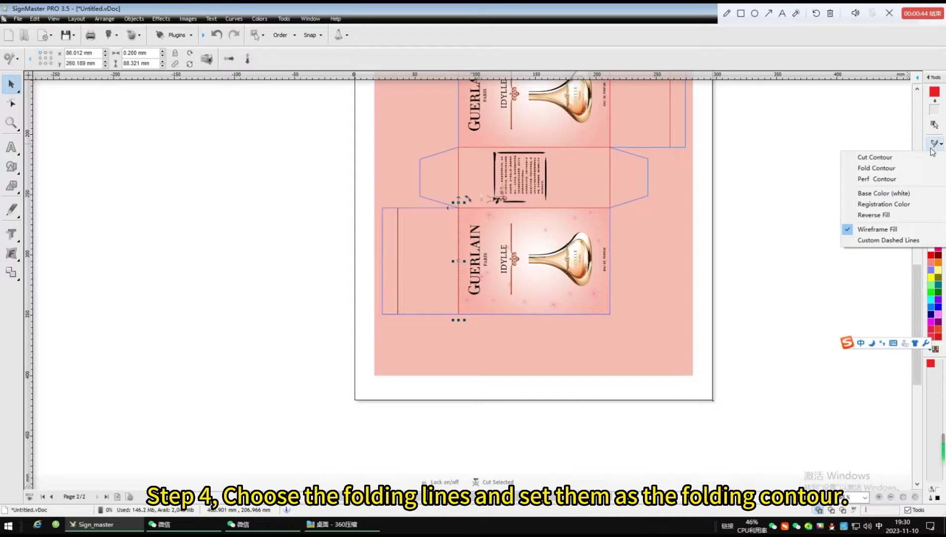
{"action": "left_click", "coordinate": [908, 169]}
- Set the fold above the lower panel and both middle-panel verticals to Fold Contour
{"action": "left_click", "coordinate": [556, 208]}
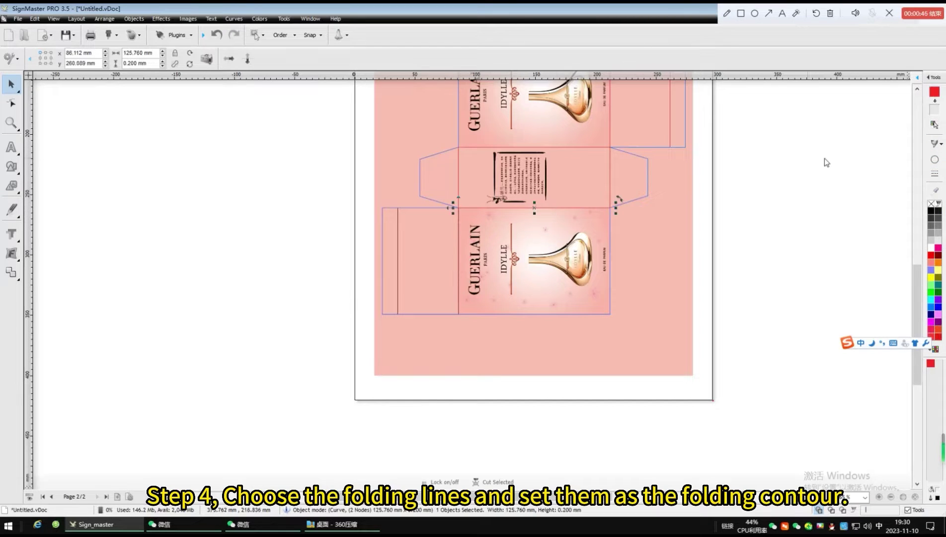
{"action": "left_click", "coordinate": [937, 144]}
{"action": "left_click", "coordinate": [906, 172]}
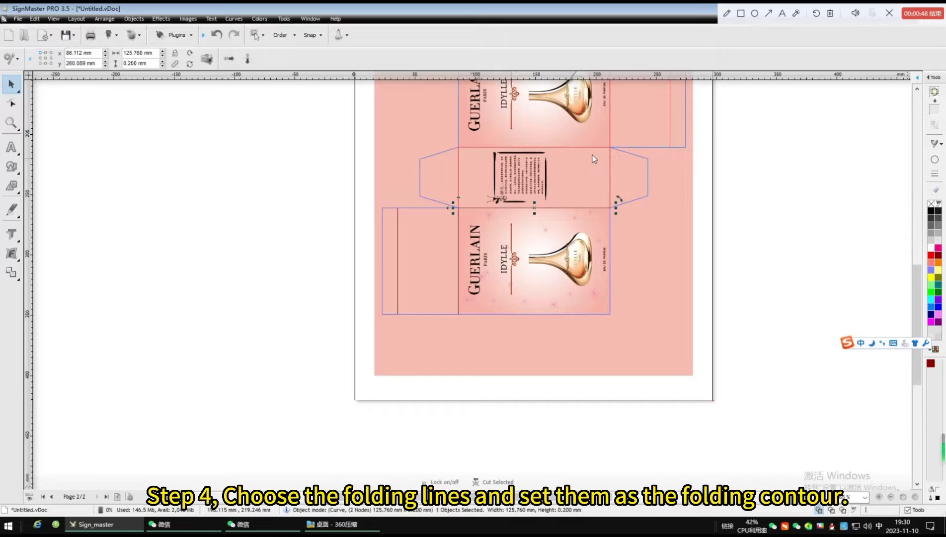
{"action": "left_click", "coordinate": [611, 171]}
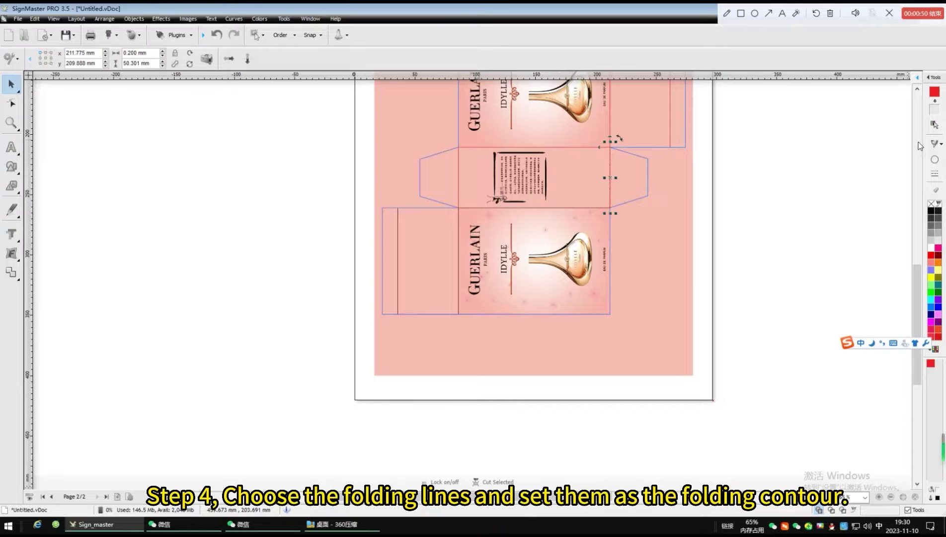
{"action": "left_click", "coordinate": [936, 144]}
{"action": "left_click", "coordinate": [906, 172]}
{"action": "left_click", "coordinate": [458, 179]}
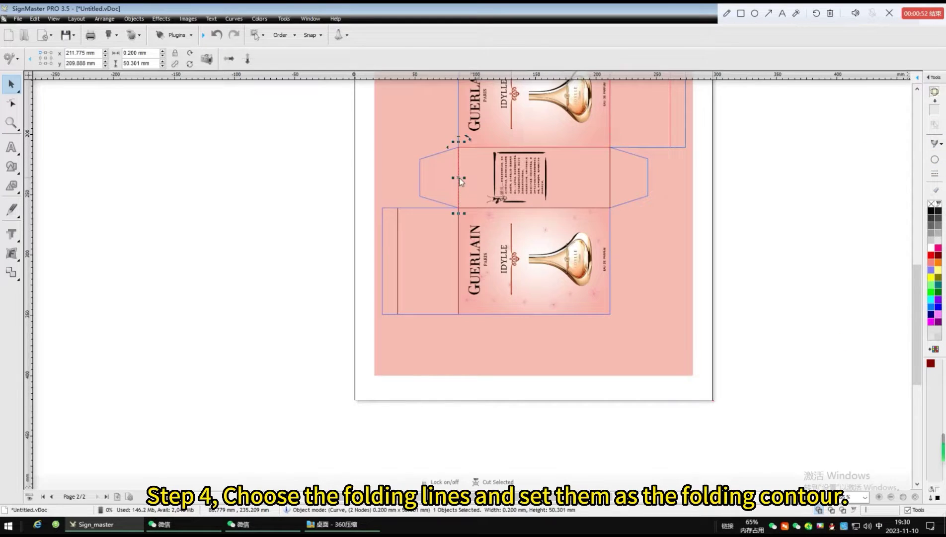
{"action": "left_click", "coordinate": [935, 144]}
{"action": "left_click", "coordinate": [889, 169]}
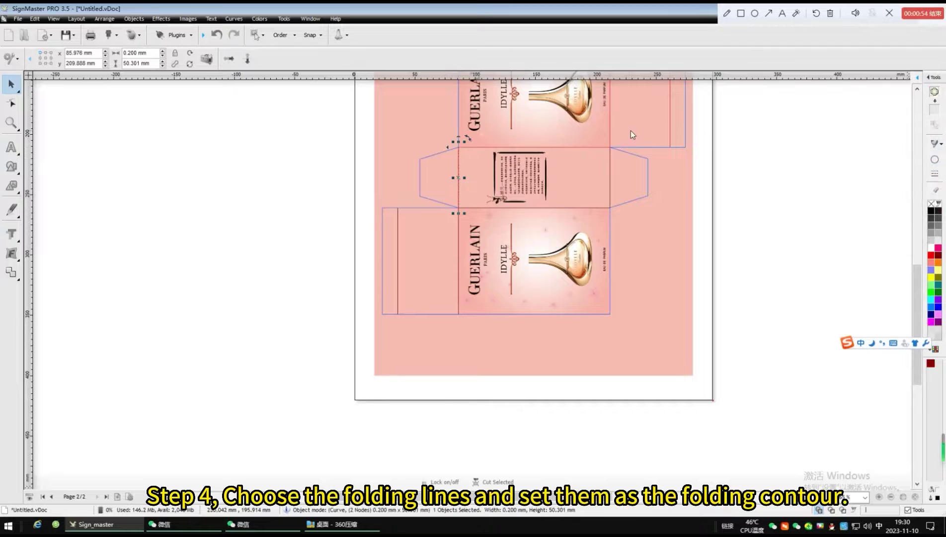
- Make the middle panel's top line and the right flap's short line Fold Contour
{"action": "left_click", "coordinate": [597, 149]}
{"action": "left_click", "coordinate": [936, 145]}
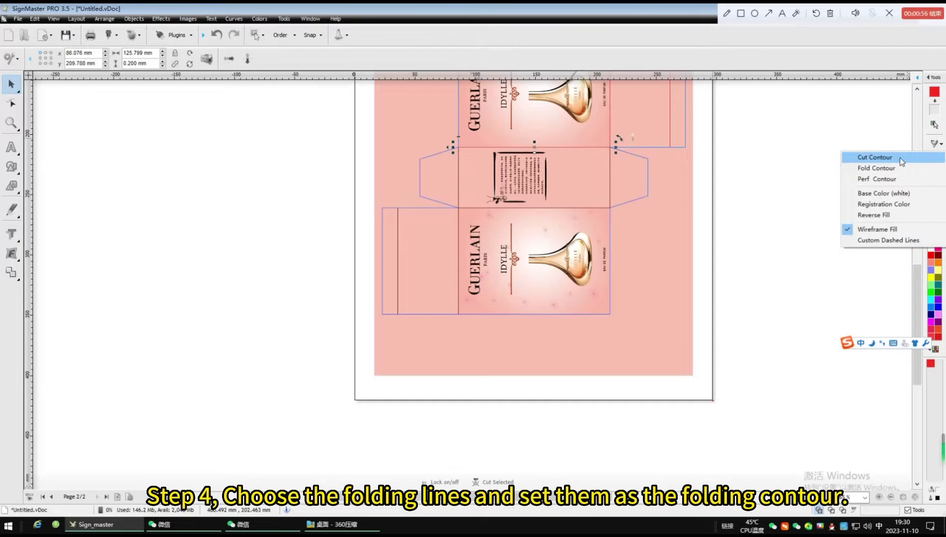
{"action": "left_click", "coordinate": [892, 169]}
{"action": "left_click", "coordinate": [670, 124]}
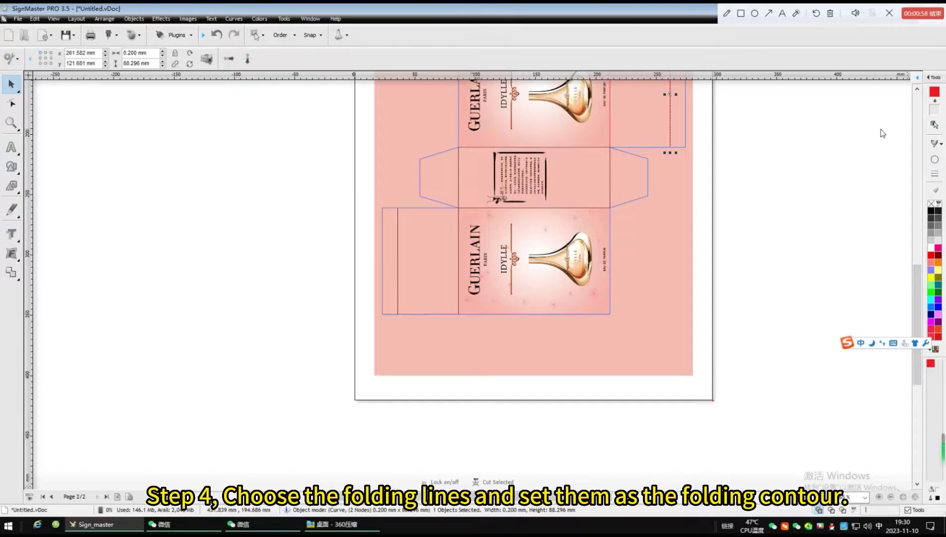
{"action": "left_click", "coordinate": [934, 144]}
{"action": "left_click", "coordinate": [800, 168]}
- Set the vertical fold line by the barcode to Fold Contour
{"action": "scroll", "coordinate": [655, 194], "scroll_direction": "down", "scroll_amount": 2}
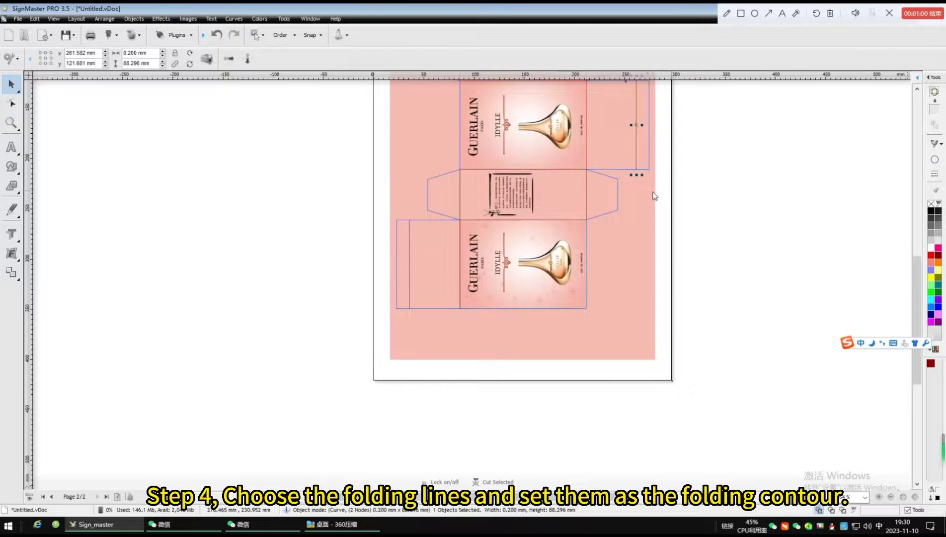
{"action": "left_click", "coordinate": [567, 152]}
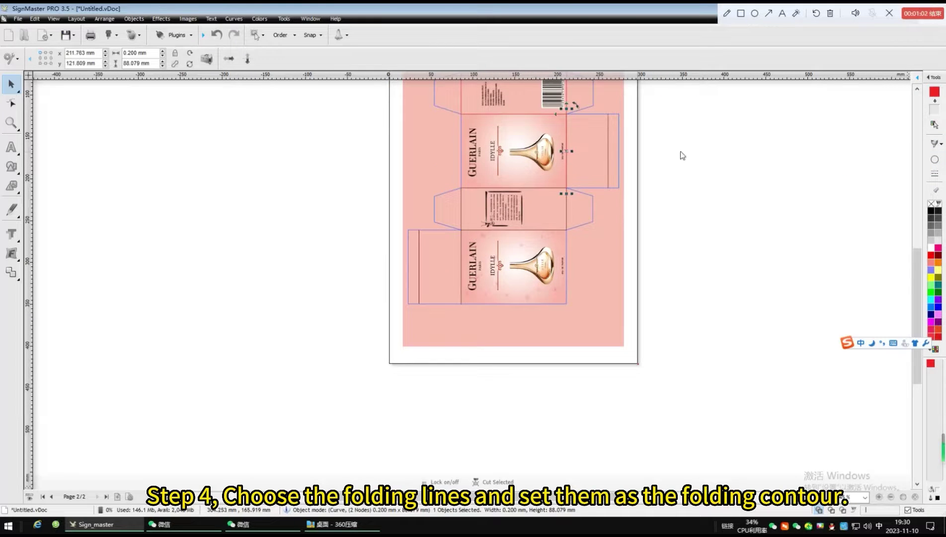
{"action": "left_click", "coordinate": [938, 145]}
{"action": "left_click", "coordinate": [876, 168]}
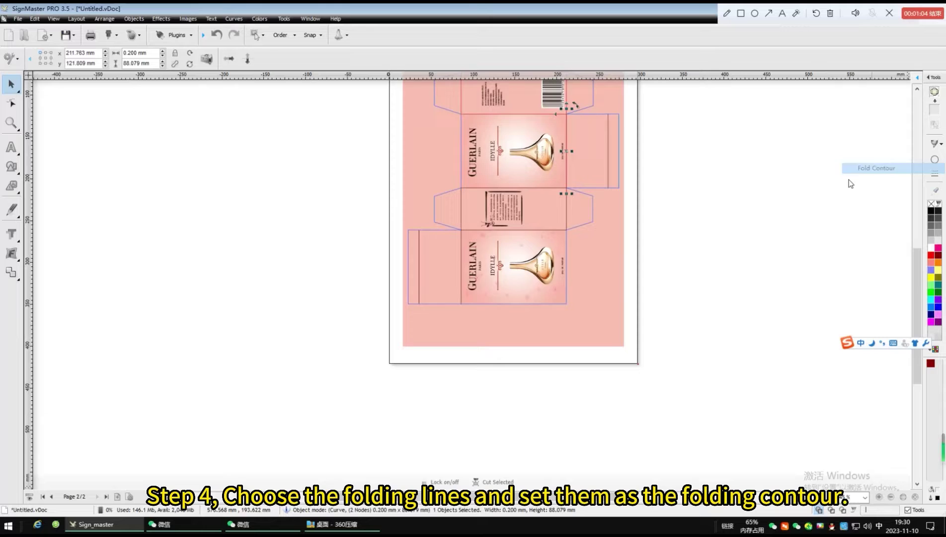
- Nudge the background artwork slightly right and up, then deselect it
{"action": "left_click", "coordinate": [570, 130]}
{"action": "left_click_drag", "start_coordinate": [570, 130], "coordinate": [571, 129]}
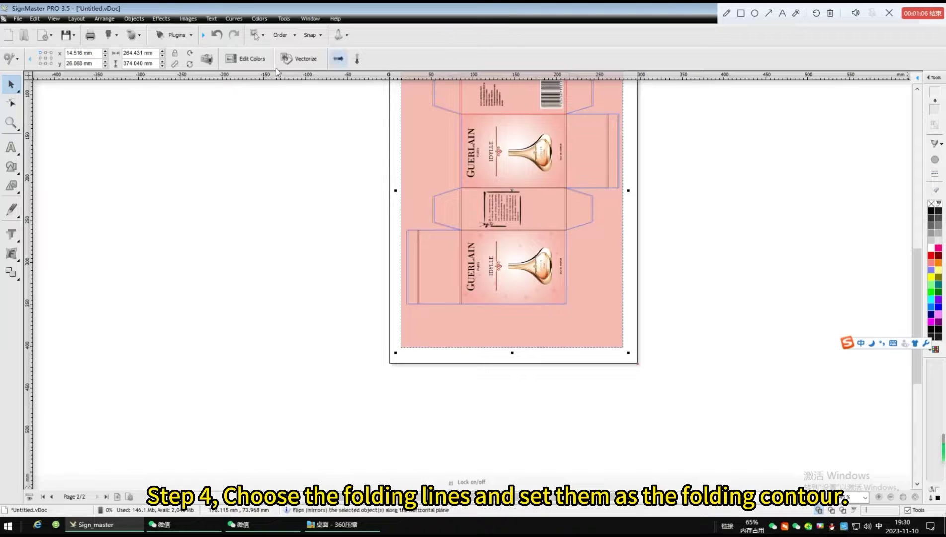
{"action": "left_click", "coordinate": [283, 196]}
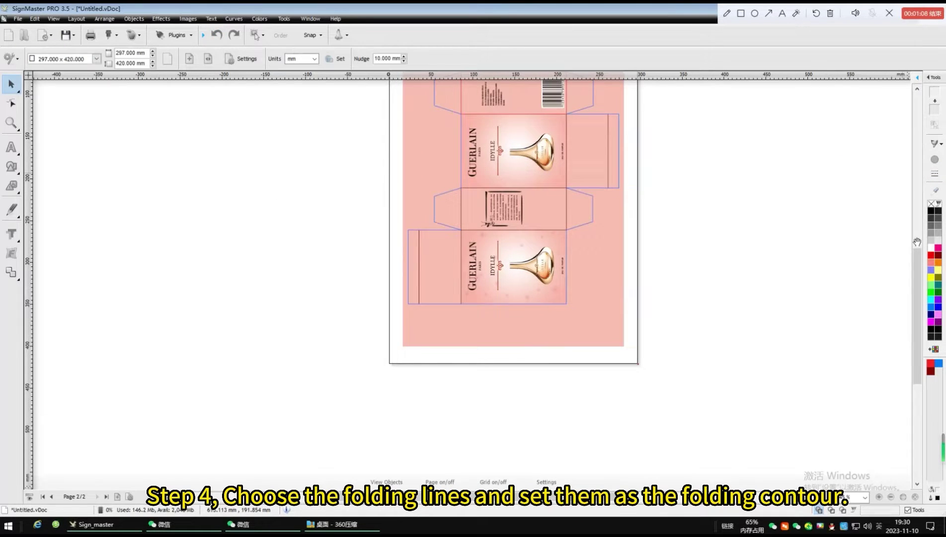
{"action": "left_click_drag", "start_coordinate": [915, 252], "coordinate": [745, 207]}
{"action": "scroll", "coordinate": [587, 246], "scroll_direction": "up", "scroll_amount": 1}
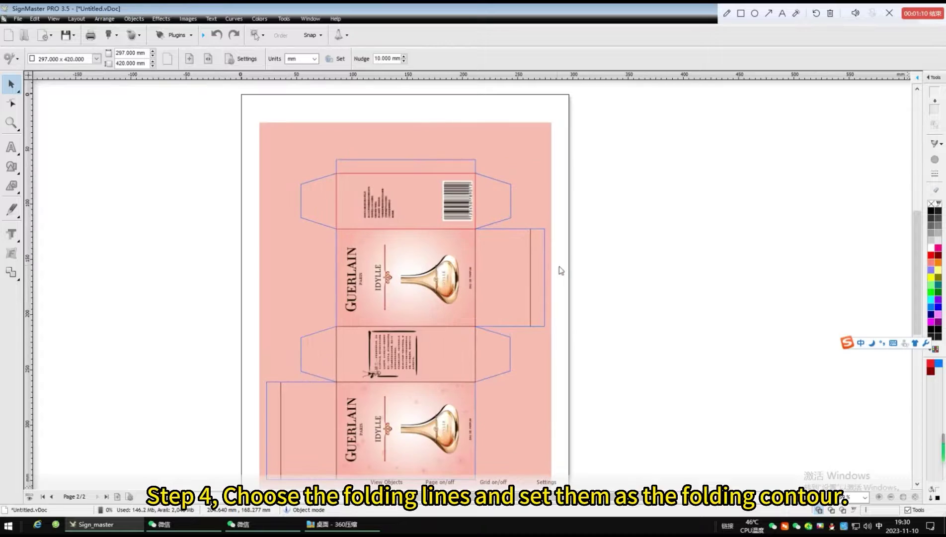
- Make the fold above the front GUERLAIN panel and the box's top line Fold Contour
{"action": "left_click", "coordinate": [454, 230]}
{"action": "left_click", "coordinate": [936, 144]}
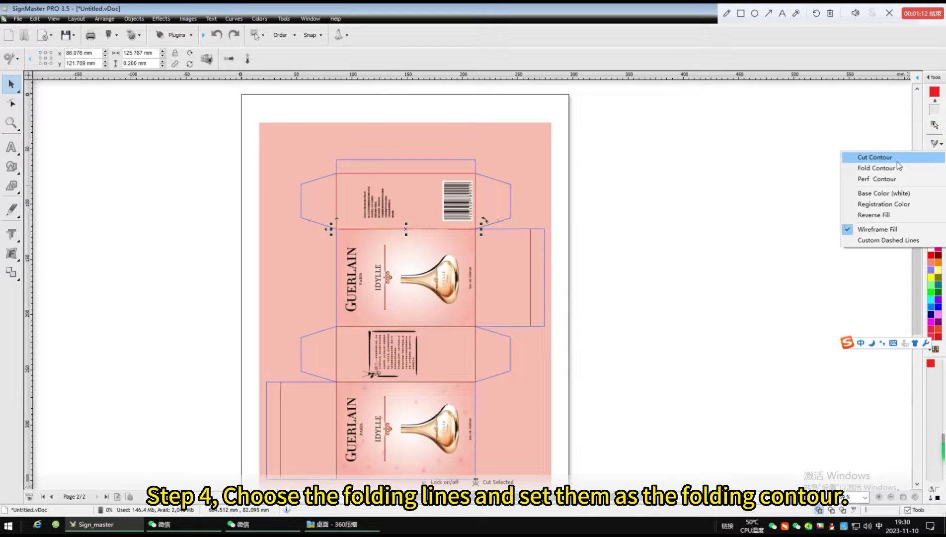
{"action": "left_click", "coordinate": [885, 169]}
{"action": "left_click", "coordinate": [414, 171]}
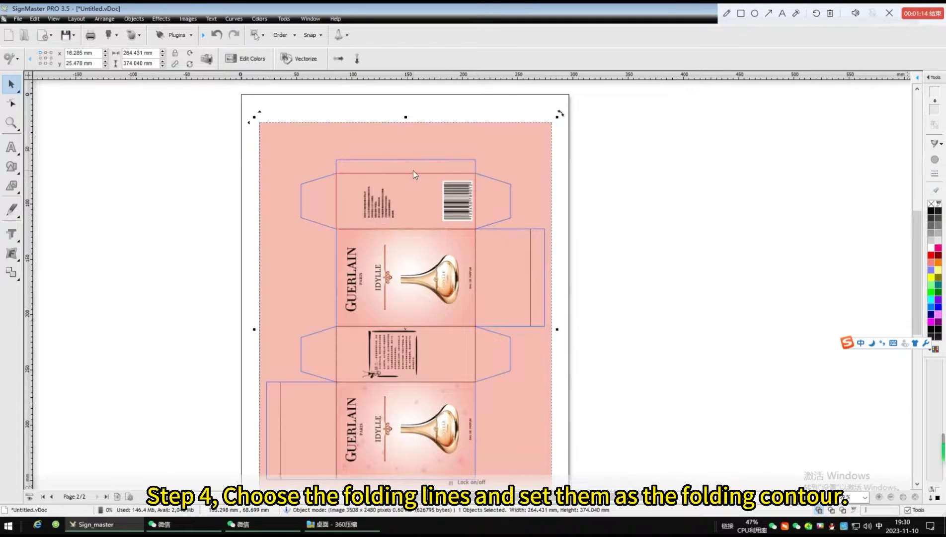
{"action": "left_click", "coordinate": [453, 174]}
{"action": "left_click", "coordinate": [936, 144]}
{"action": "left_click", "coordinate": [874, 167]}
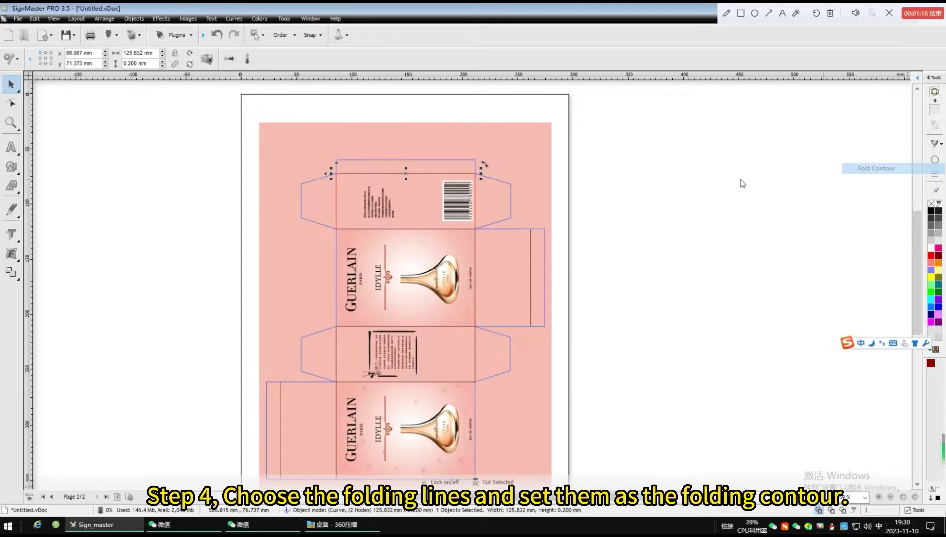
- Set the left lid's short vertical and the right barcode vertical to Fold Contour
{"action": "left_click", "coordinate": [336, 200]}
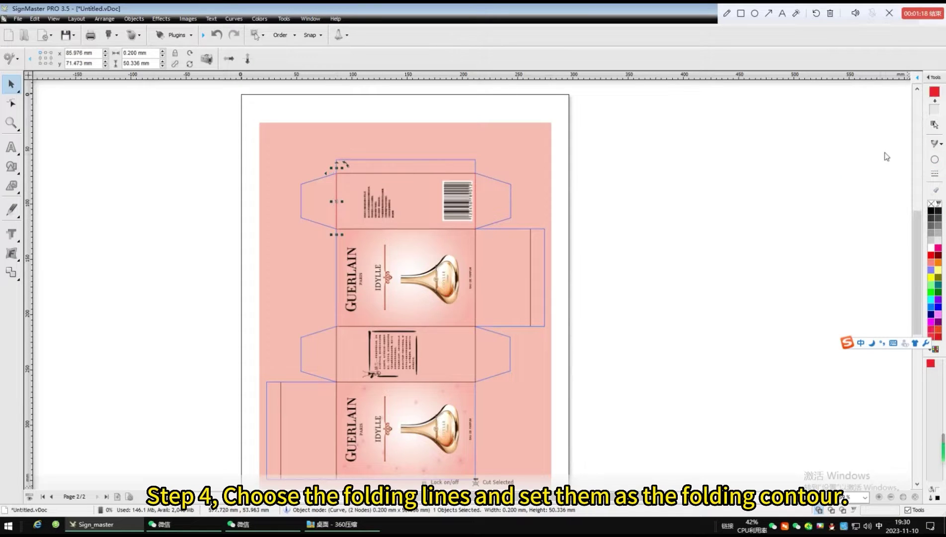
{"action": "left_click", "coordinate": [937, 143]}
{"action": "left_click", "coordinate": [875, 165]}
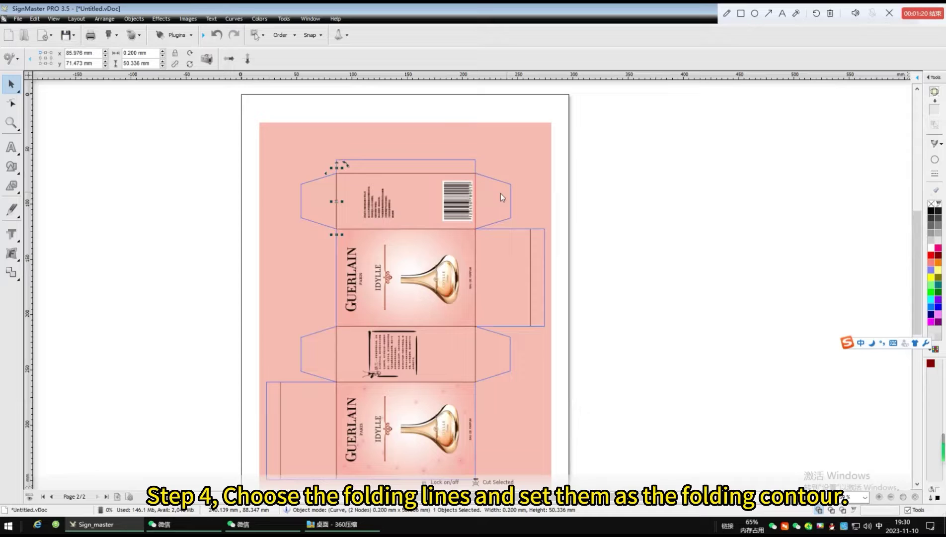
{"action": "left_click", "coordinate": [477, 198]}
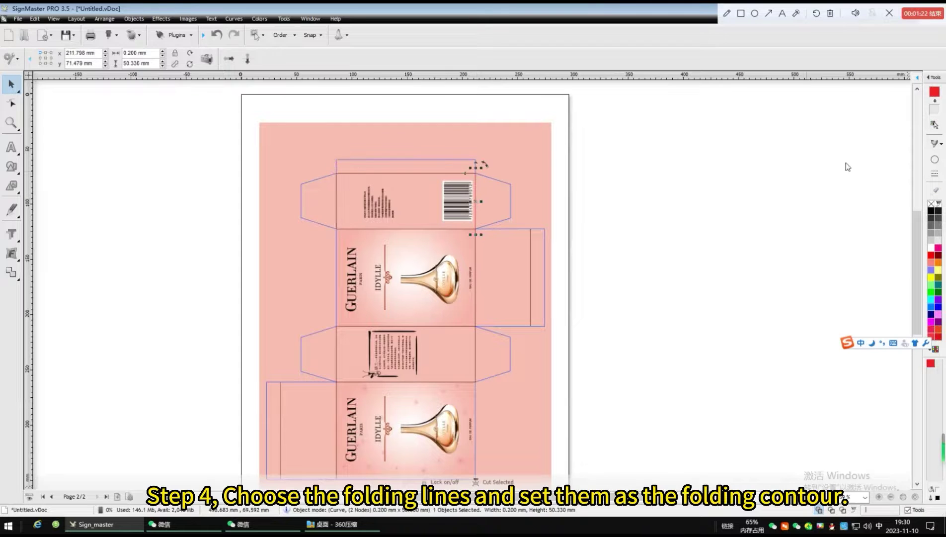
{"action": "left_click", "coordinate": [937, 144]}
{"action": "left_click", "coordinate": [864, 168]}
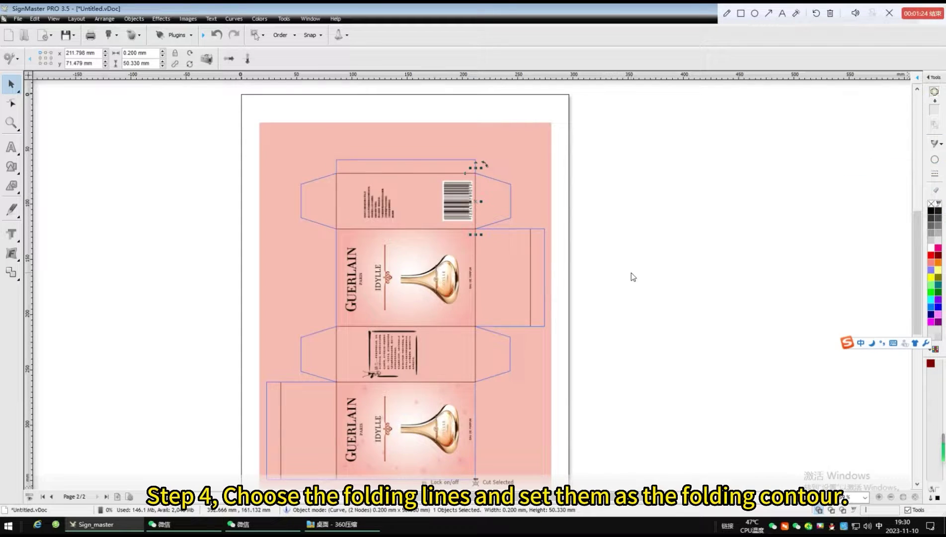
{"action": "left_click", "coordinate": [631, 273]}
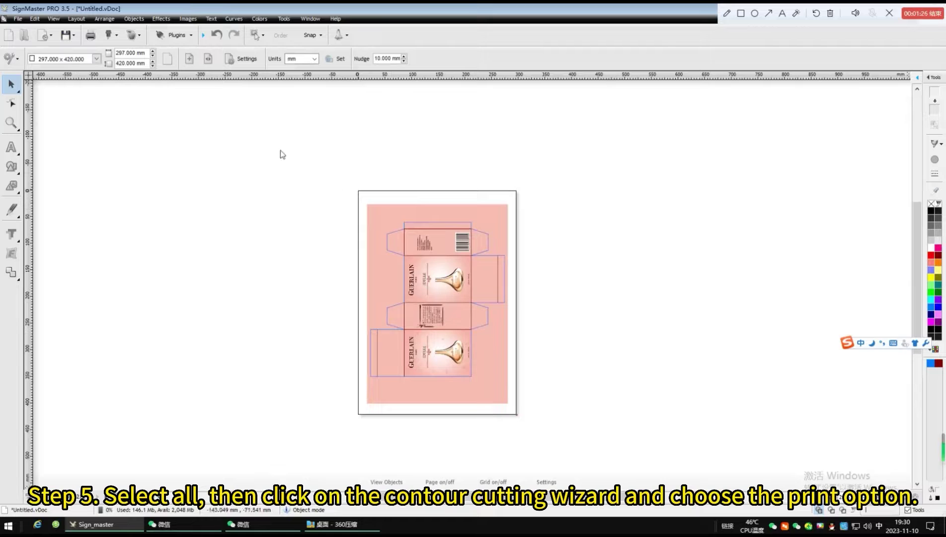
- Select all box artwork and run the Contour Cut Wizard with Mycut: P4030C 20230330 and CCD marks
{"action": "left_click_drag", "start_coordinate": [268, 150], "coordinate": [636, 439]}
{"action": "left_click", "coordinate": [141, 34]}
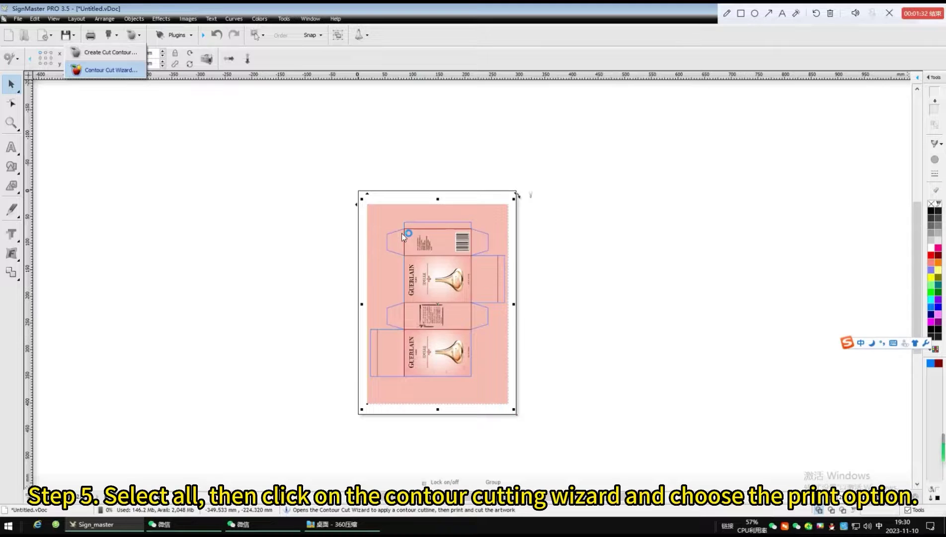
{"action": "left_click", "coordinate": [307, 150]}
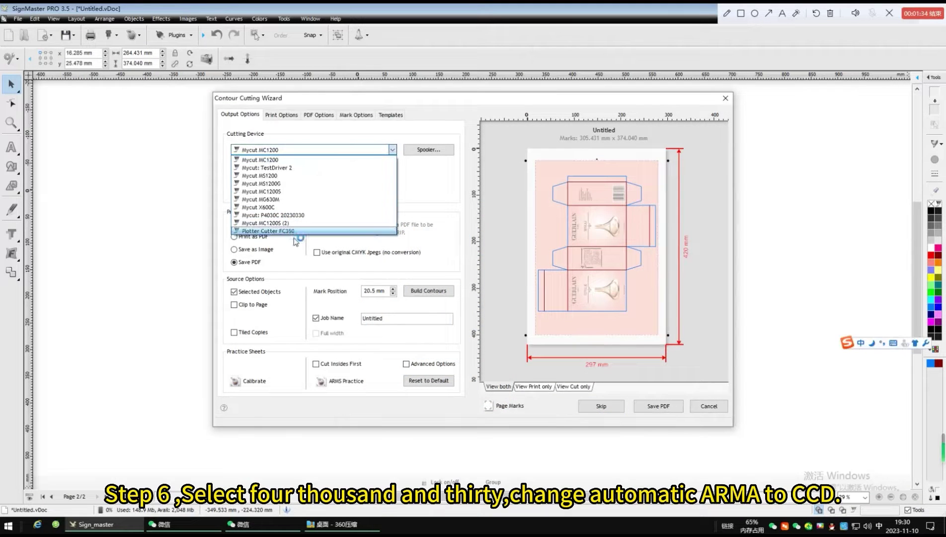
{"action": "left_click", "coordinate": [308, 215]}
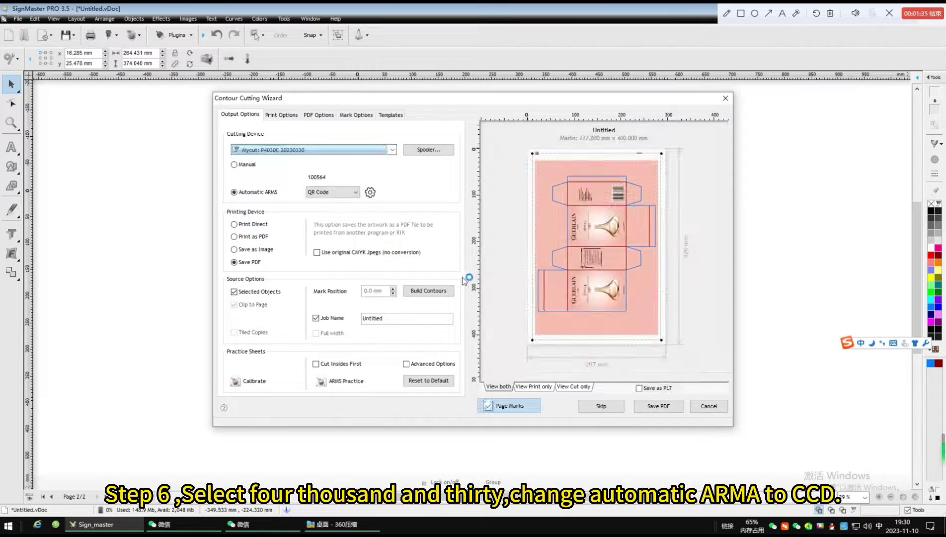
{"action": "left_click", "coordinate": [346, 194]}
{"action": "left_click", "coordinate": [347, 208]}
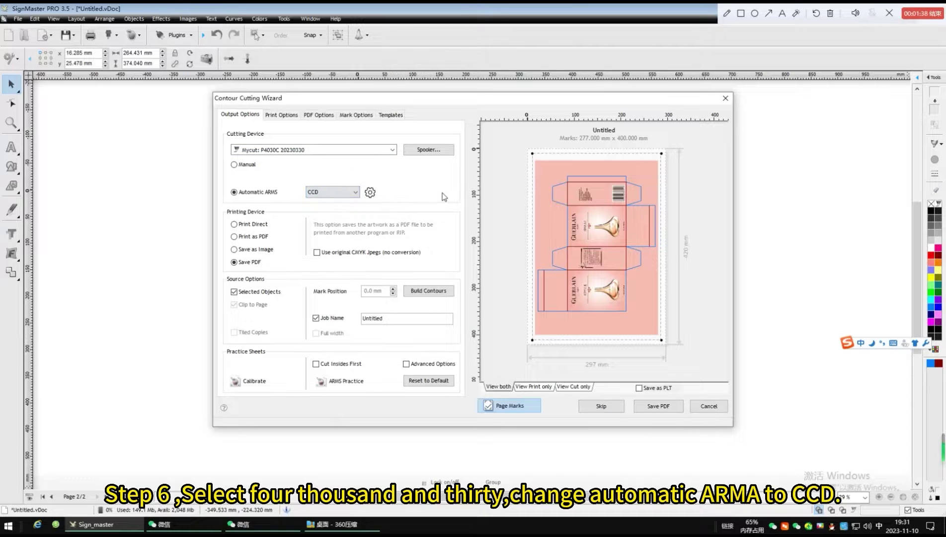
{"action": "left_click", "coordinate": [290, 116]}
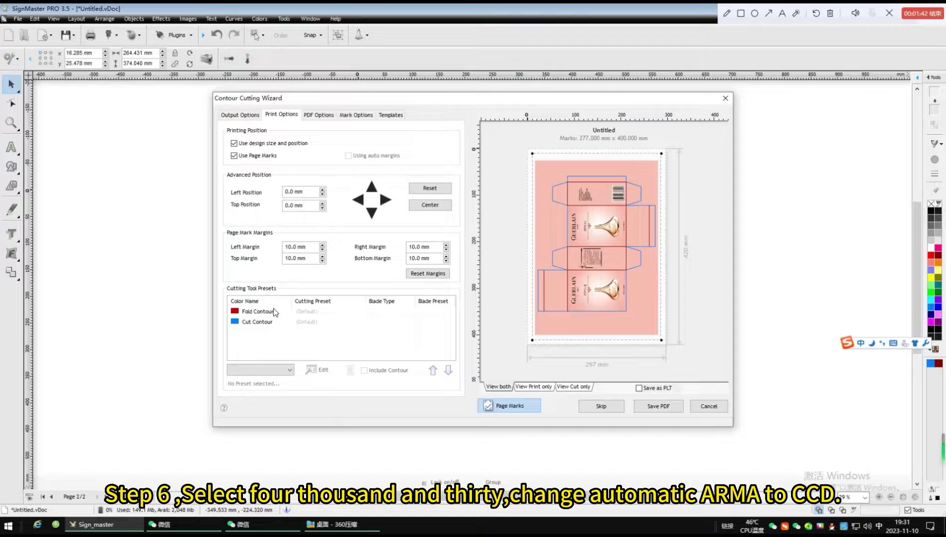
- Give the Fold Contour preset Tool 1 and apply it
{"action": "left_click", "coordinate": [274, 310]}
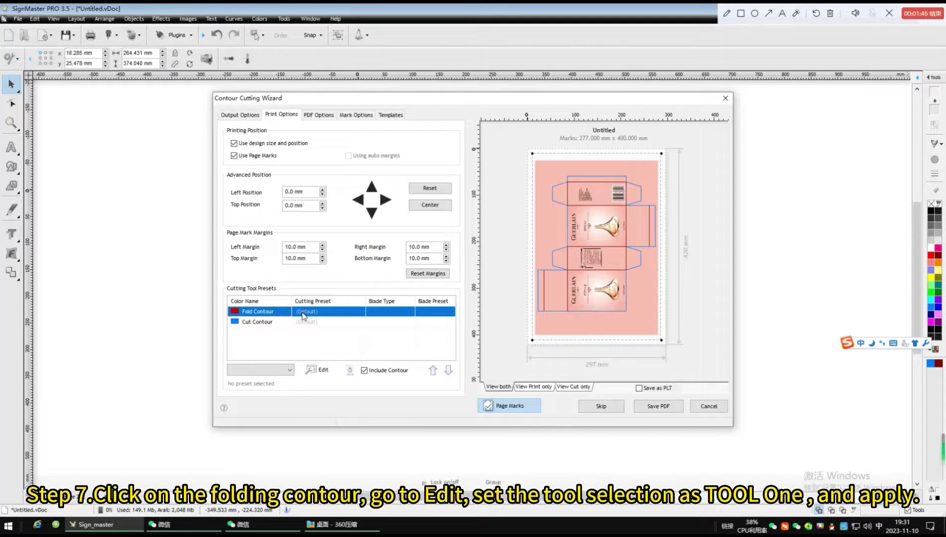
{"action": "left_click", "coordinate": [318, 369]}
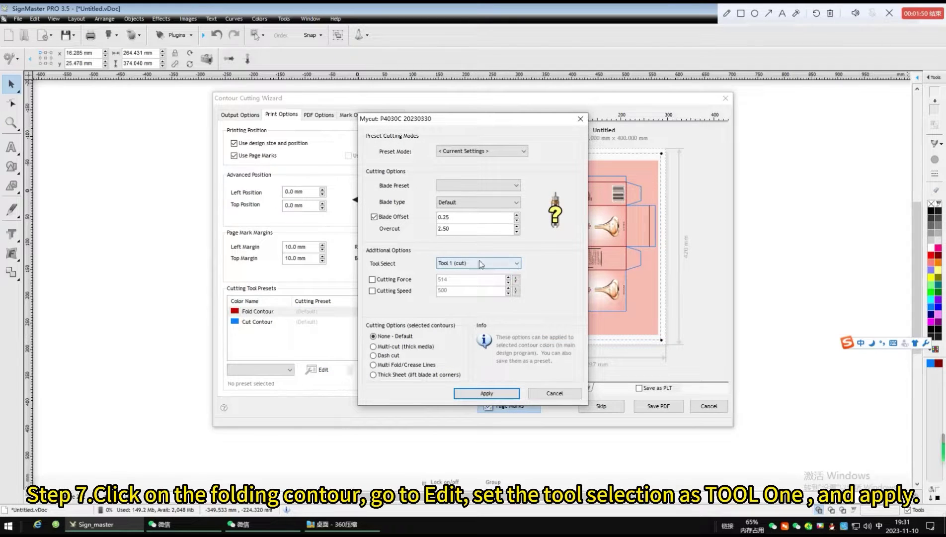
{"action": "left_click", "coordinate": [507, 394]}
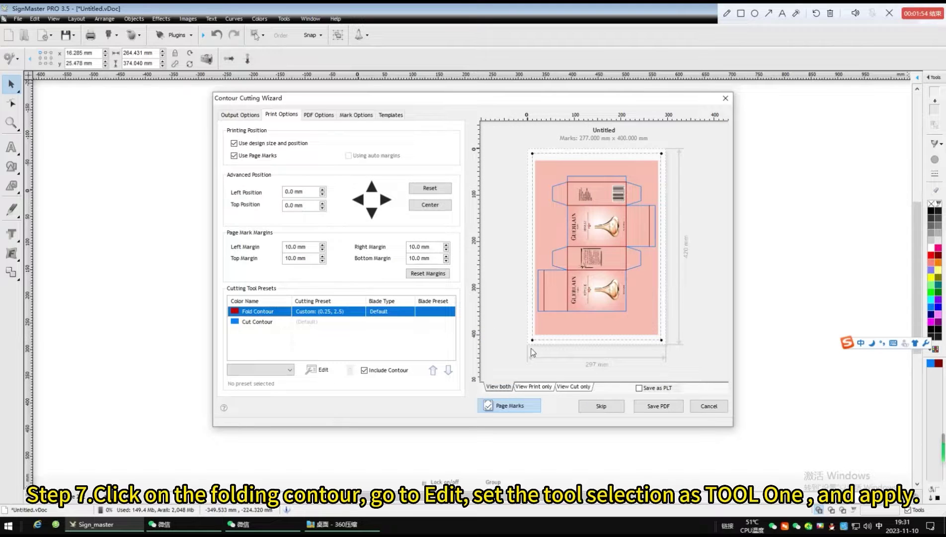
{"action": "left_click", "coordinate": [574, 386]}
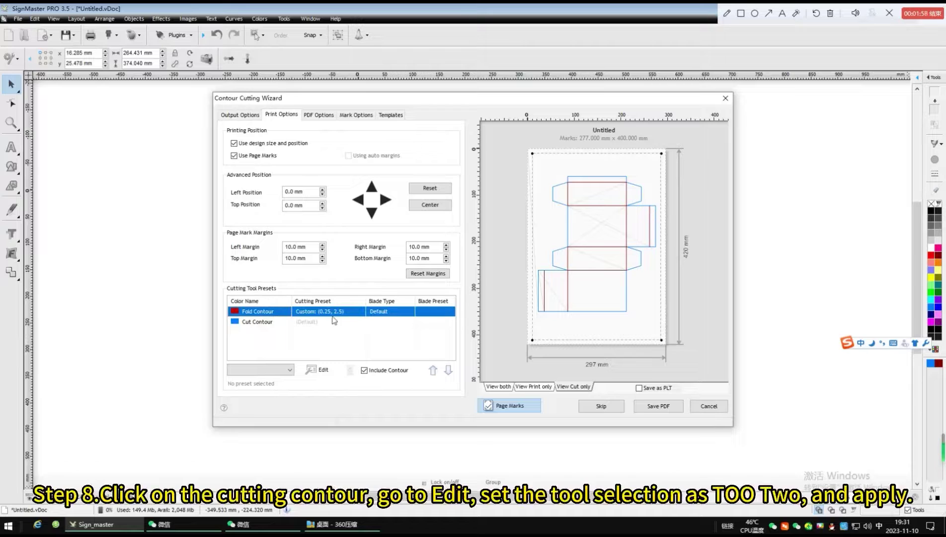
- Give the Cut Contour preset Tool 2 (fold / pen) and apply it
{"action": "left_click", "coordinate": [297, 322]}
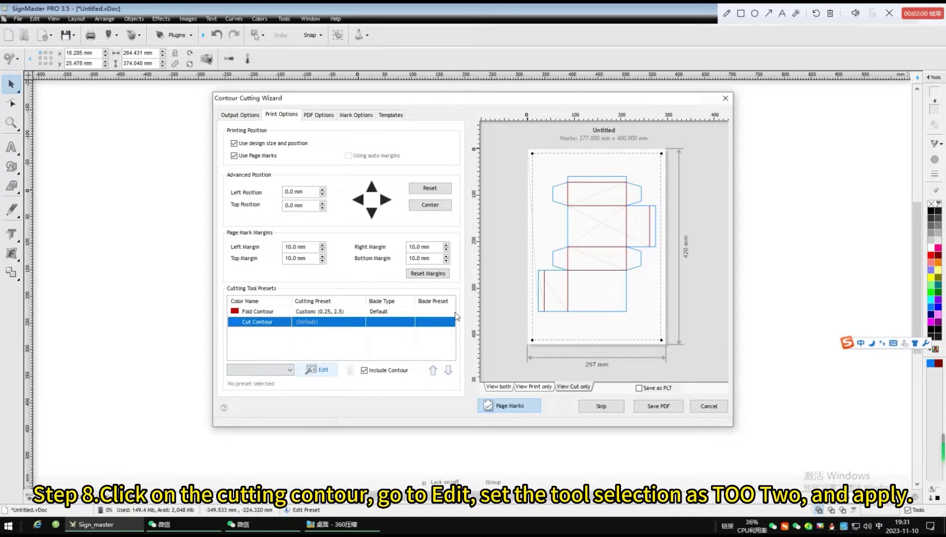
{"action": "left_click", "coordinate": [497, 263]}
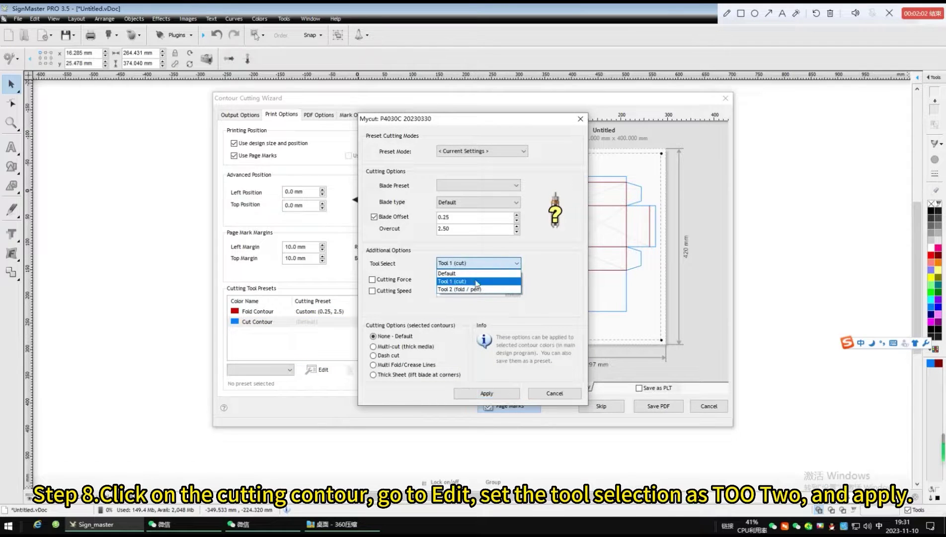
{"action": "left_click", "coordinate": [472, 296]}
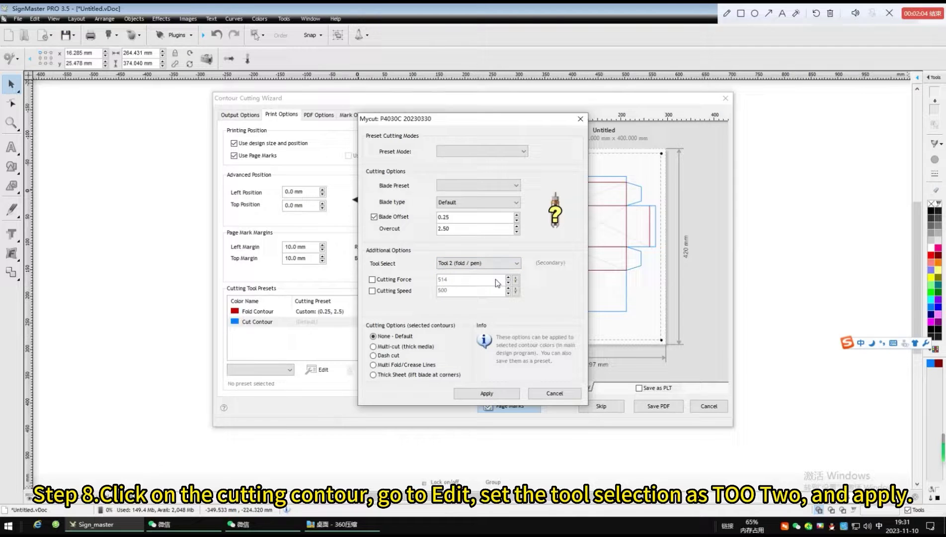
{"action": "left_click", "coordinate": [496, 392]}
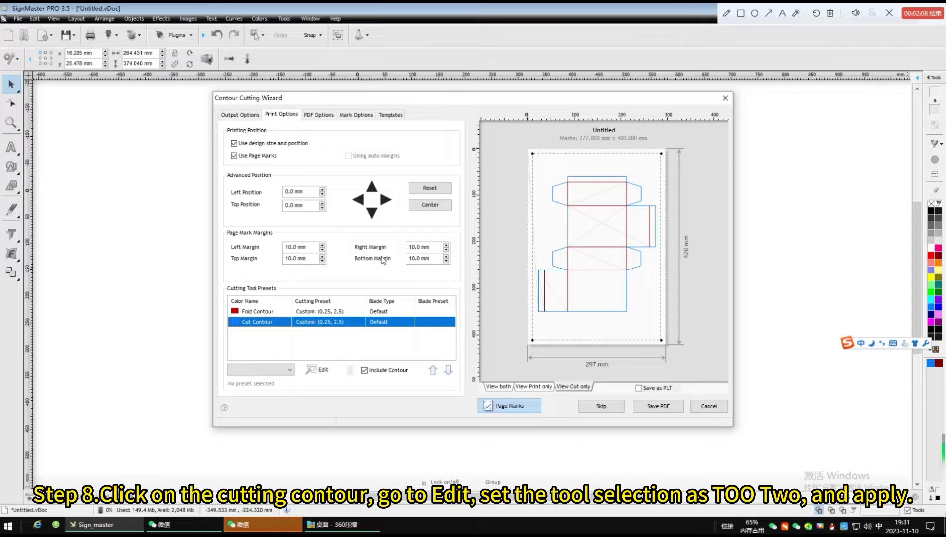
- Preview the printed artwork and save it as a PDF named 777
{"action": "left_click", "coordinate": [533, 386]}
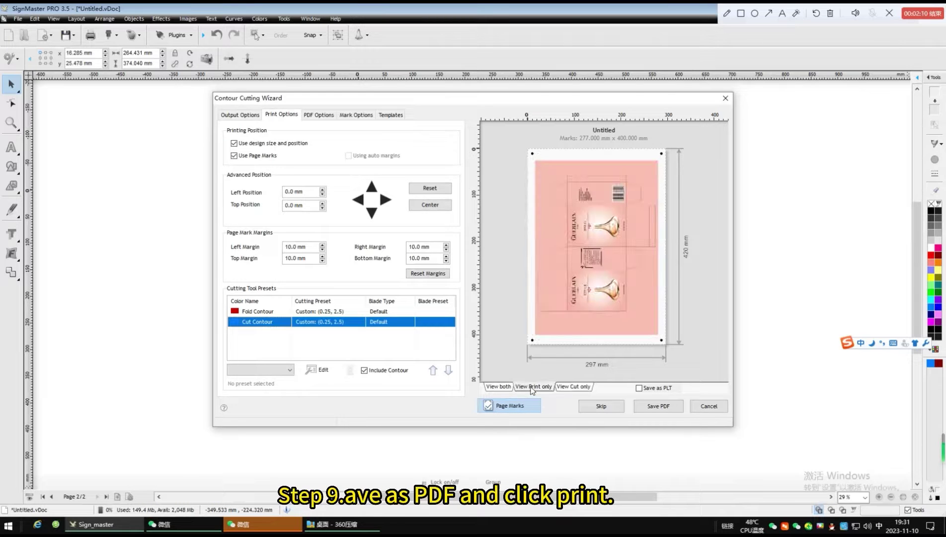
{"action": "left_click", "coordinate": [651, 405]}
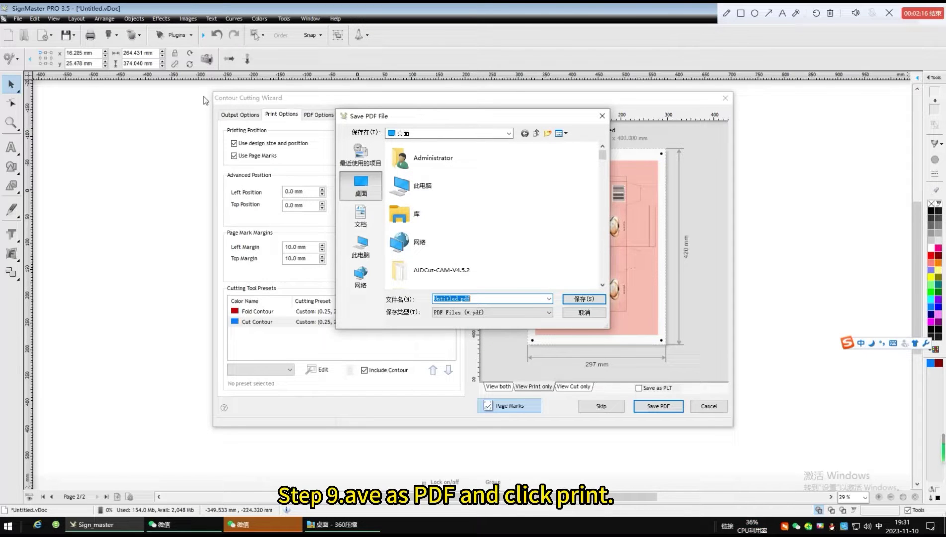
{"action": "left_click", "coordinate": [602, 116]}
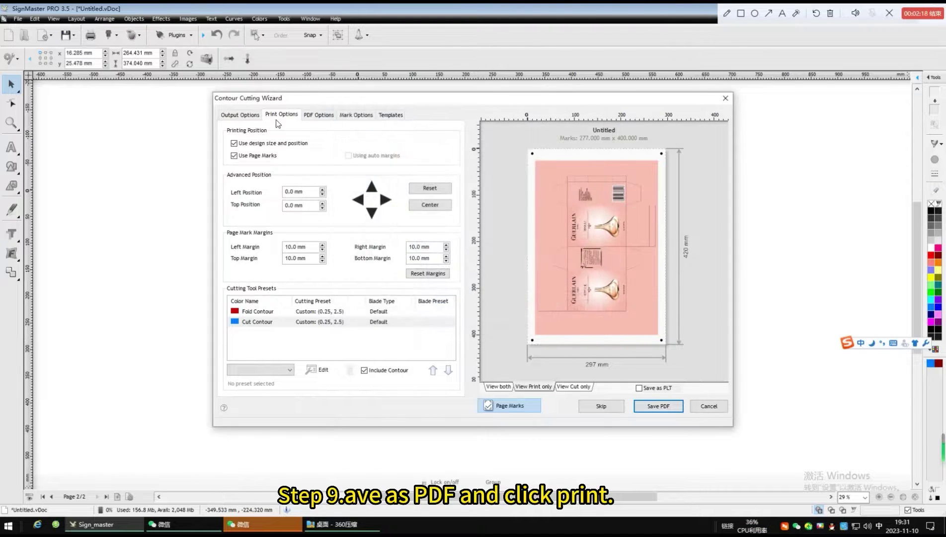
{"action": "left_click", "coordinate": [258, 119]}
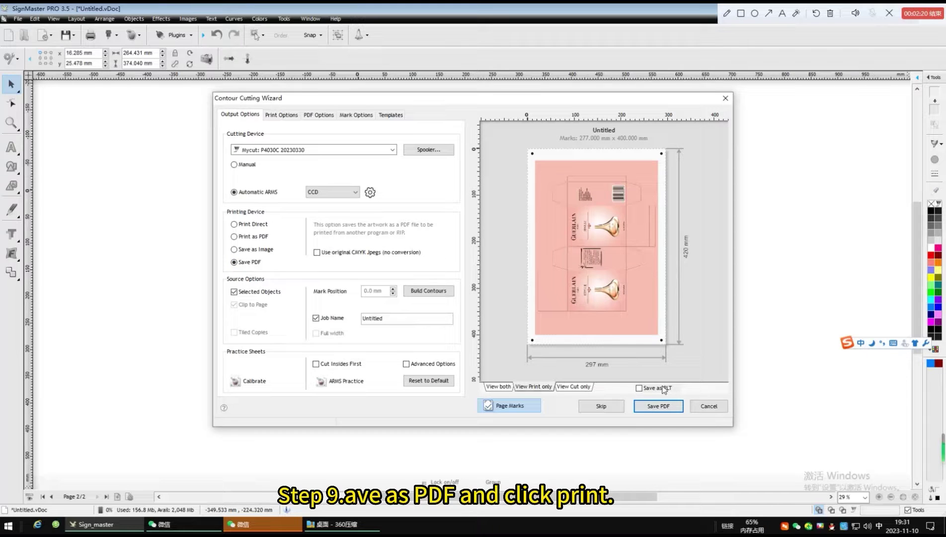
{"action": "left_click", "coordinate": [674, 407]}
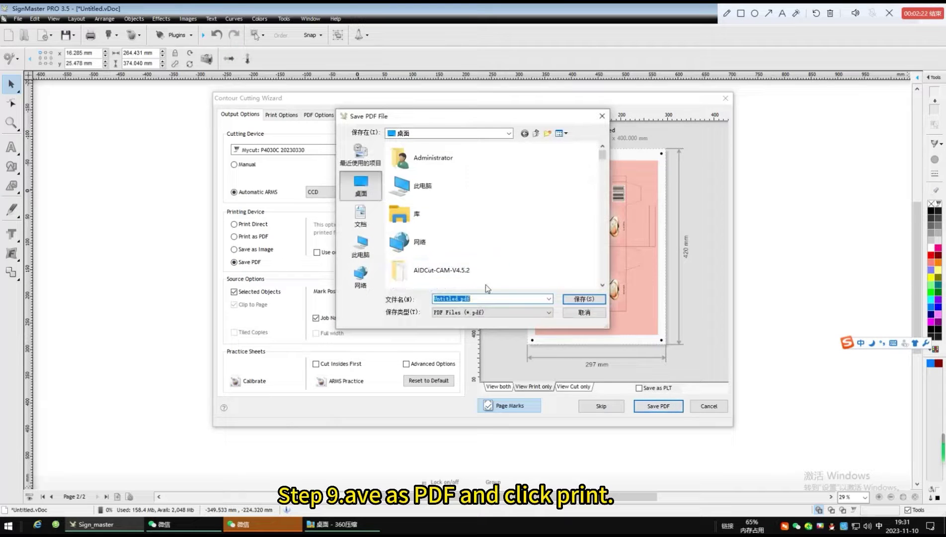
{"action": "type", "text": "777"}
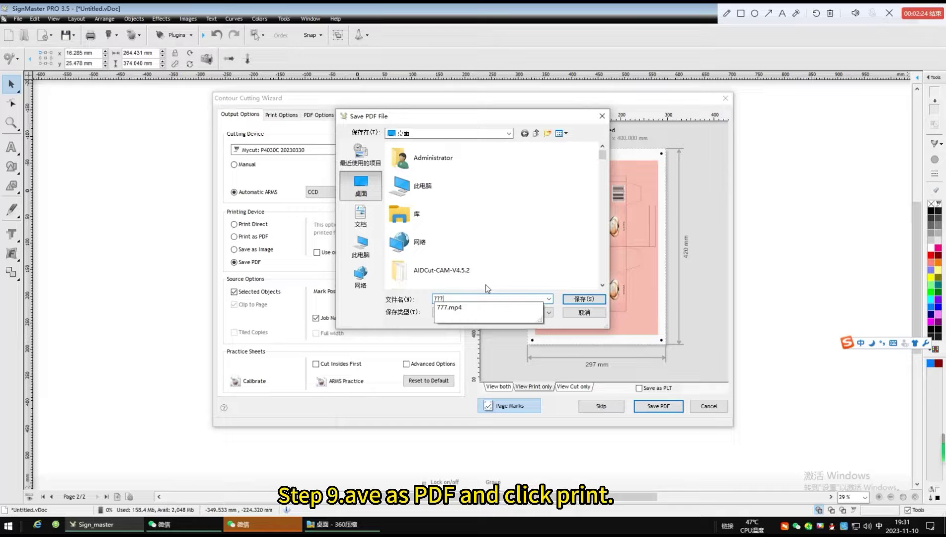
{"action": "left_click", "coordinate": [600, 301]}
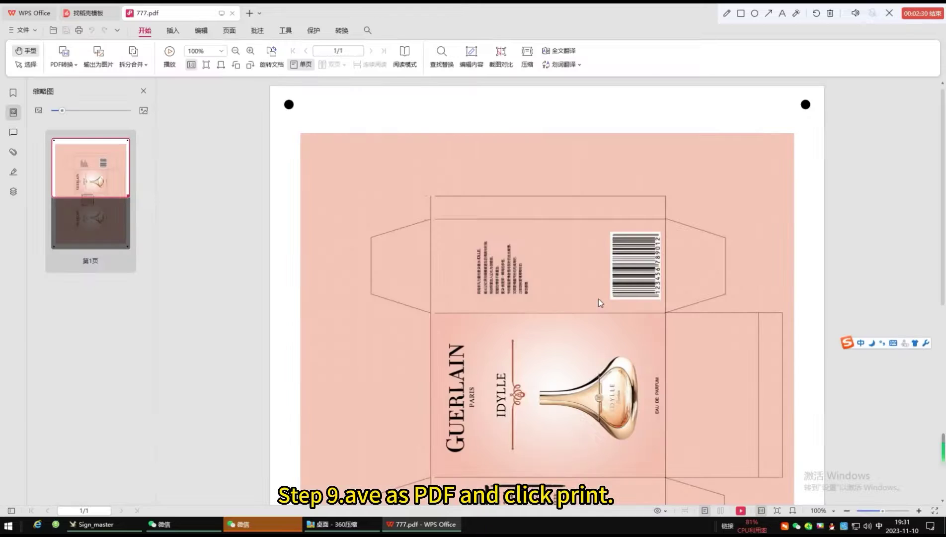
- Print 777.pdf from WPS Office with paper size A3 297 x 420 mm
{"action": "scroll", "coordinate": [427, 213], "scroll_direction": "down", "scroll_amount": 6}
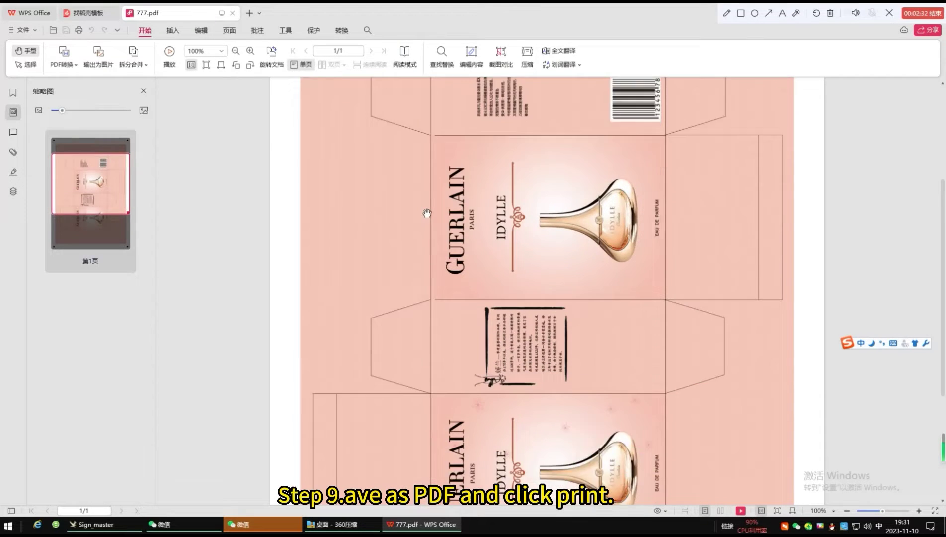
{"action": "left_click", "coordinate": [79, 29]}
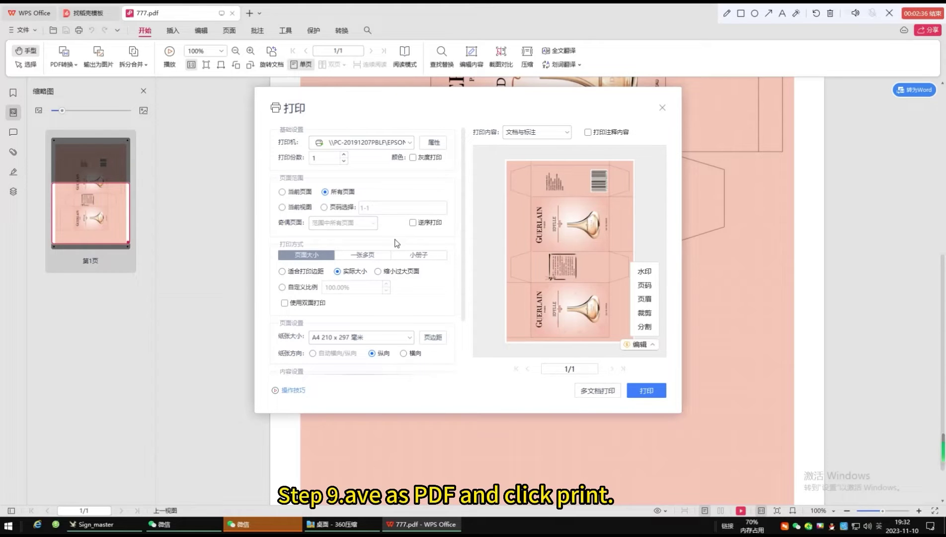
{"action": "left_click", "coordinate": [408, 337]}
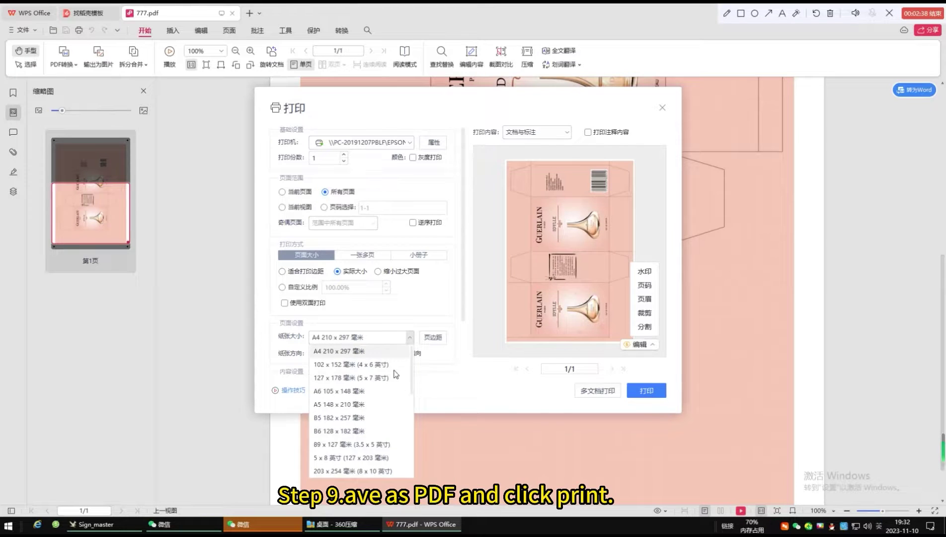
{"action": "scroll", "coordinate": [393, 408], "scroll_direction": "down", "scroll_amount": 5}
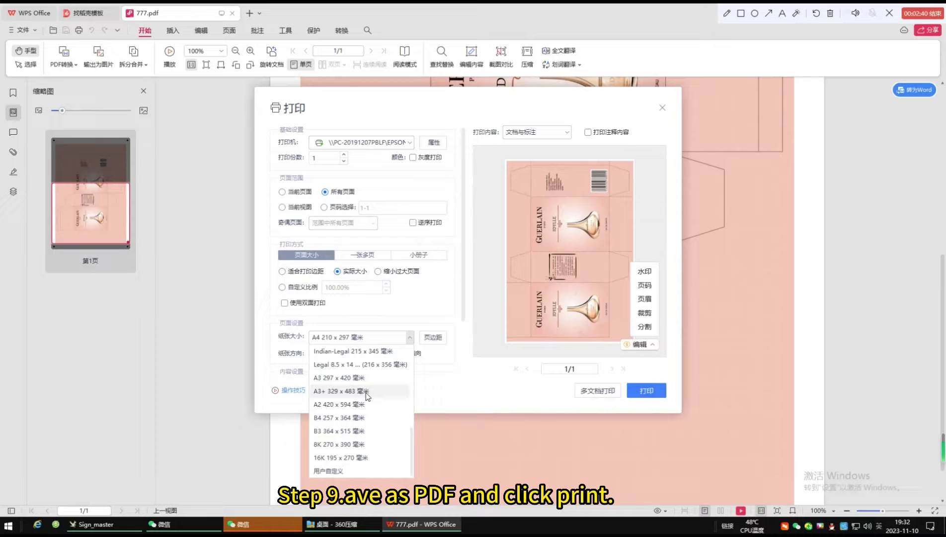
{"action": "left_click", "coordinate": [370, 380]}
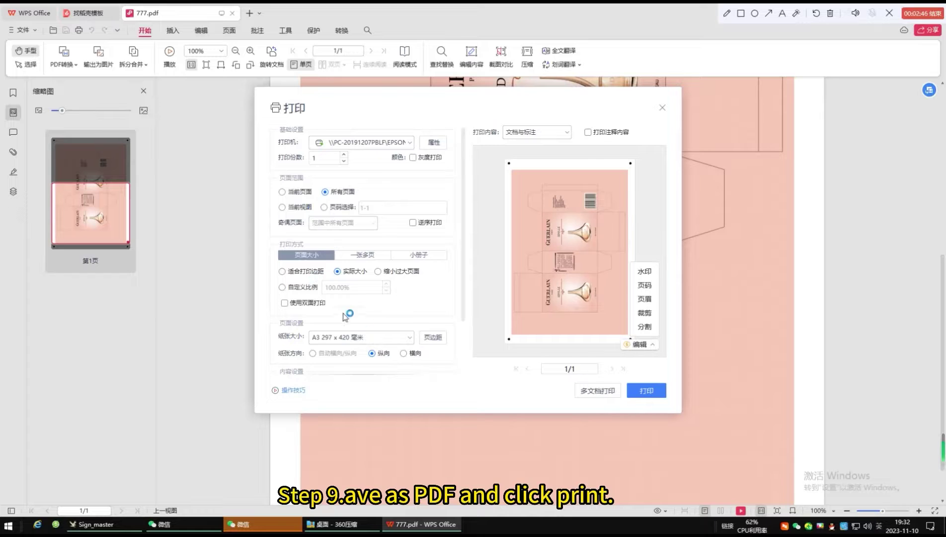
{"action": "left_click", "coordinate": [652, 392]}
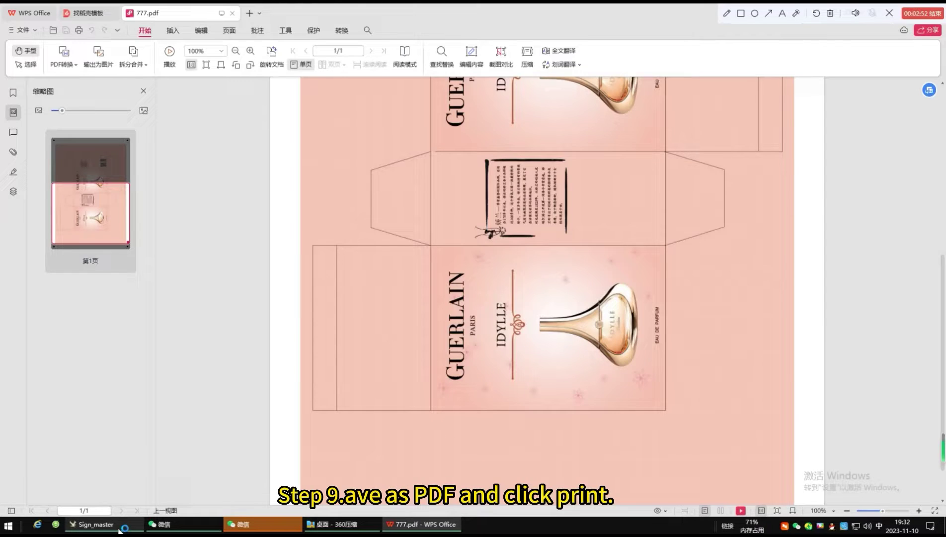
- Return to the cutting wizard, dismiss the ink-level warning, and abort a first cut attempt
{"action": "left_click", "coordinate": [94, 524]}
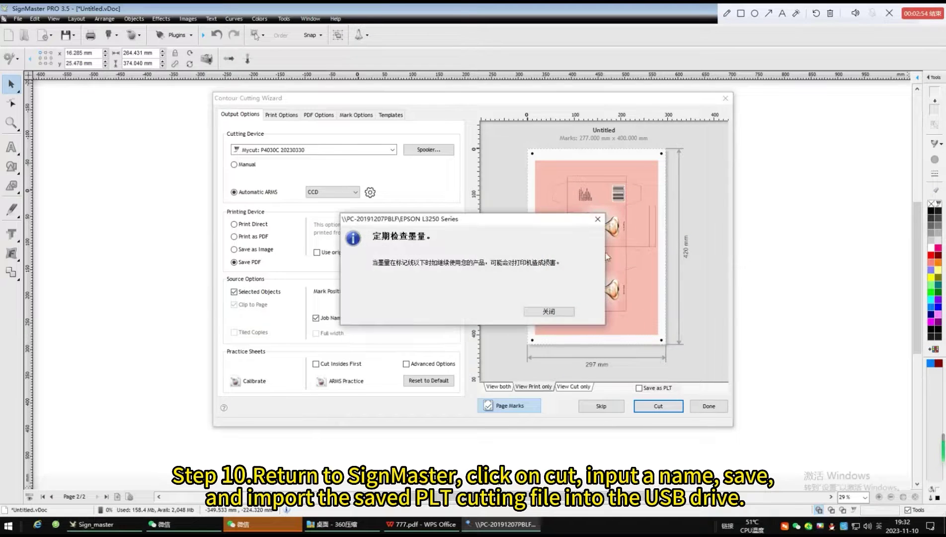
{"action": "left_click", "coordinate": [596, 219]}
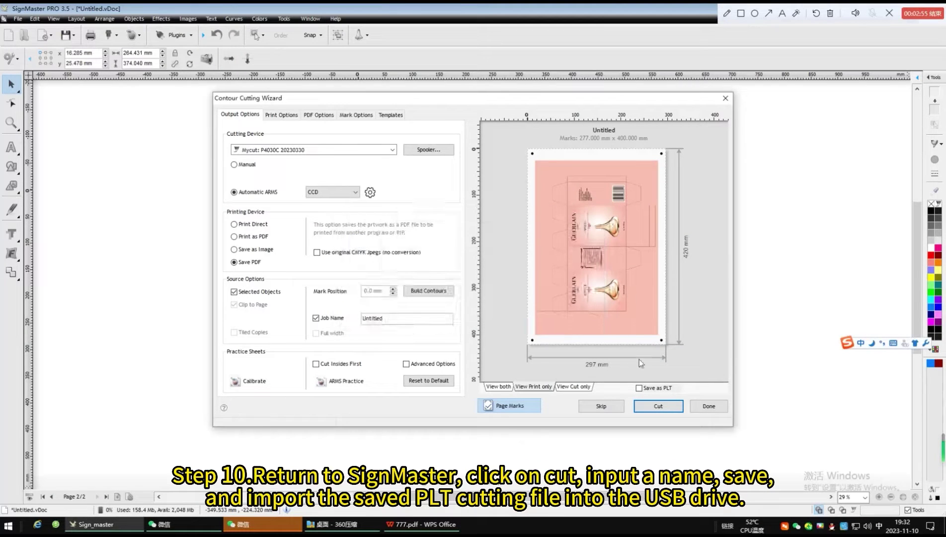
{"action": "left_click", "coordinate": [660, 407]}
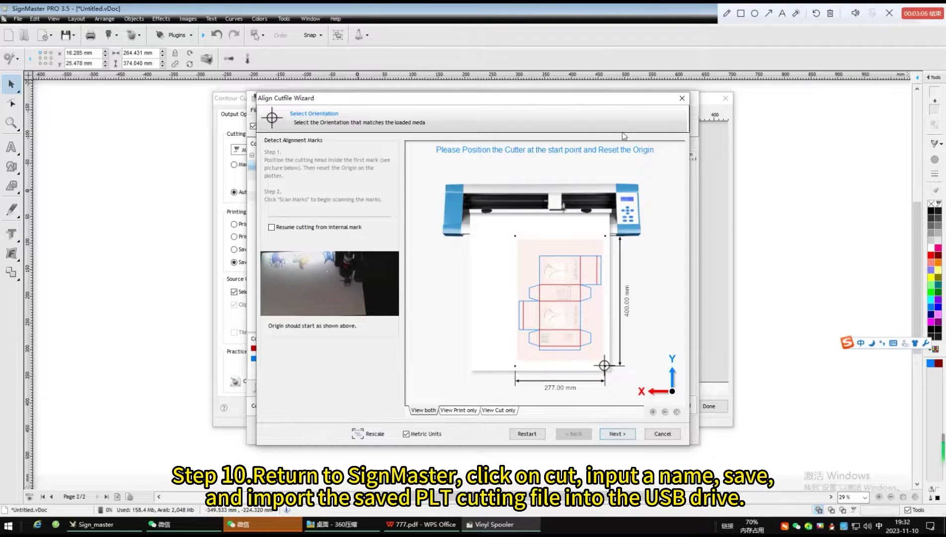
{"action": "left_click_drag", "start_coordinate": [615, 106], "coordinate": [406, 97]}
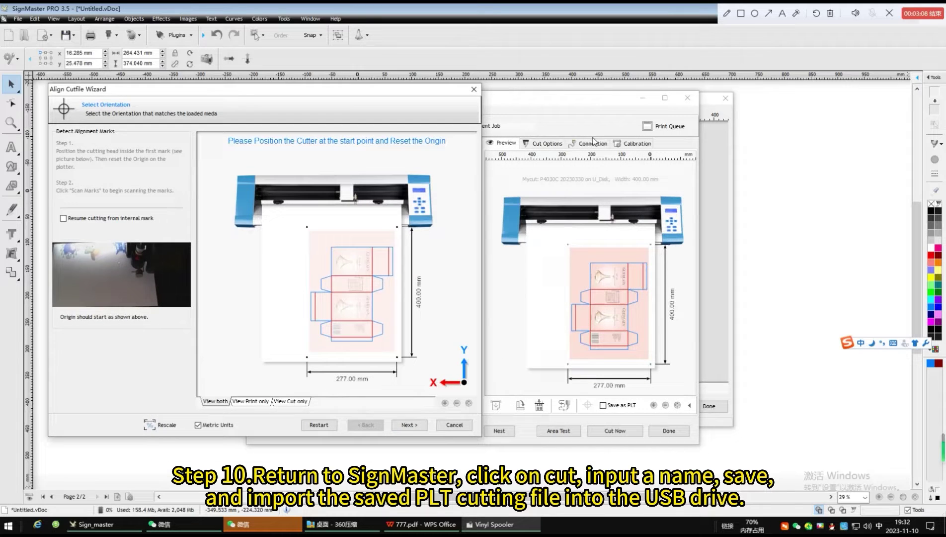
{"action": "left_click", "coordinate": [473, 89]}
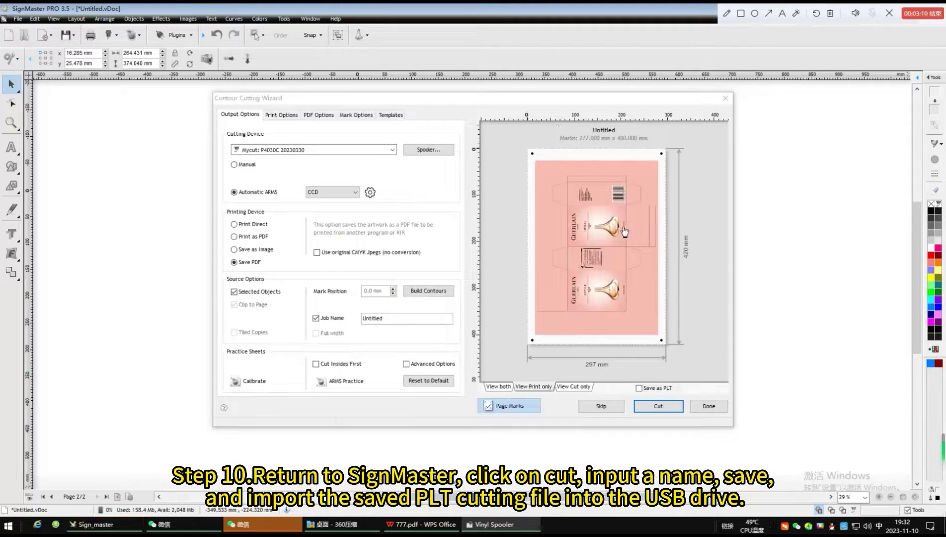
- Save the cut file as 666, check the U_Disk spooler connection, then close the wizard
{"action": "left_click", "coordinate": [677, 405]}
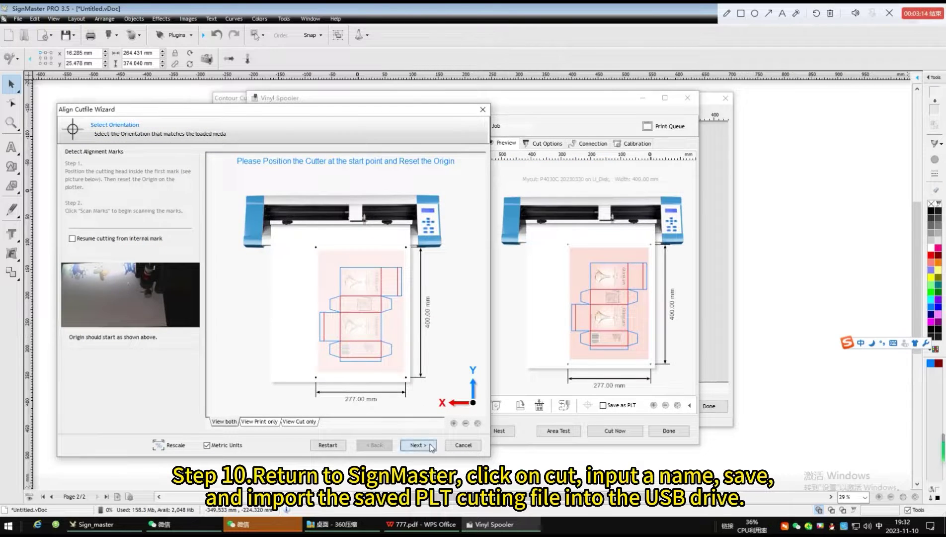
{"action": "left_click", "coordinate": [430, 446]}
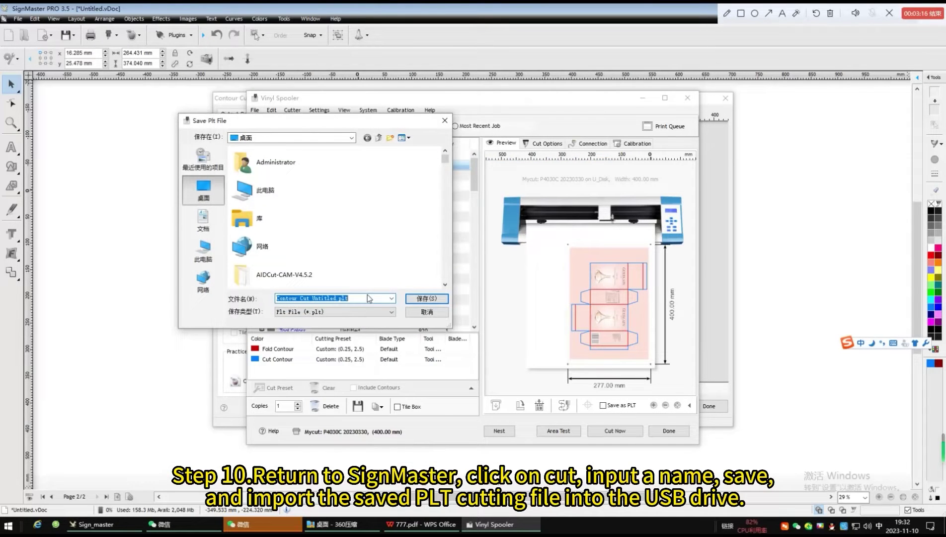
{"action": "type", "text": "666"}
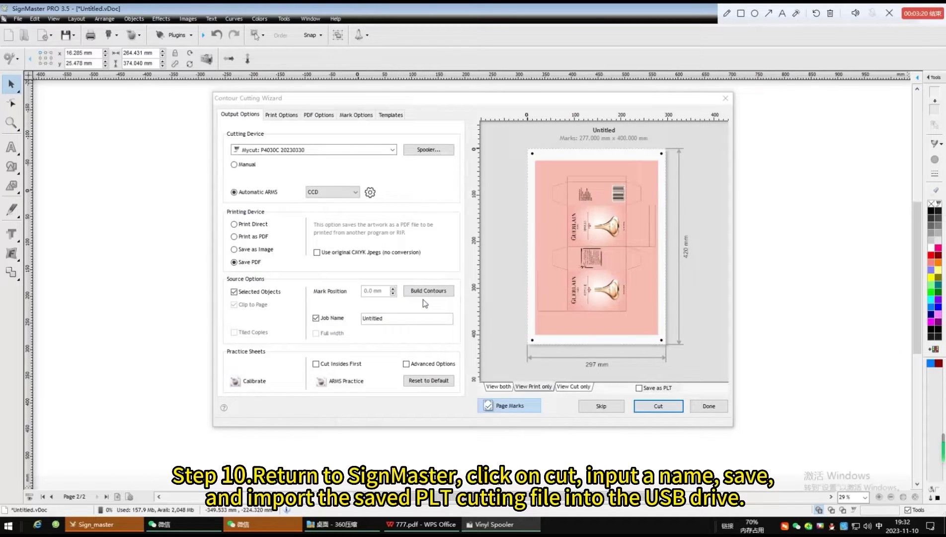
{"action": "left_click", "coordinate": [428, 149]}
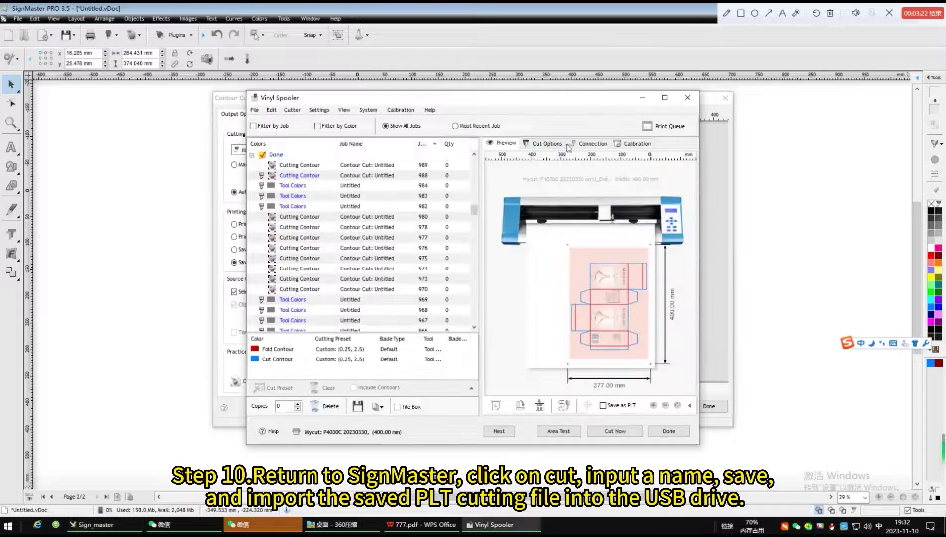
{"action": "left_click", "coordinate": [590, 144]}
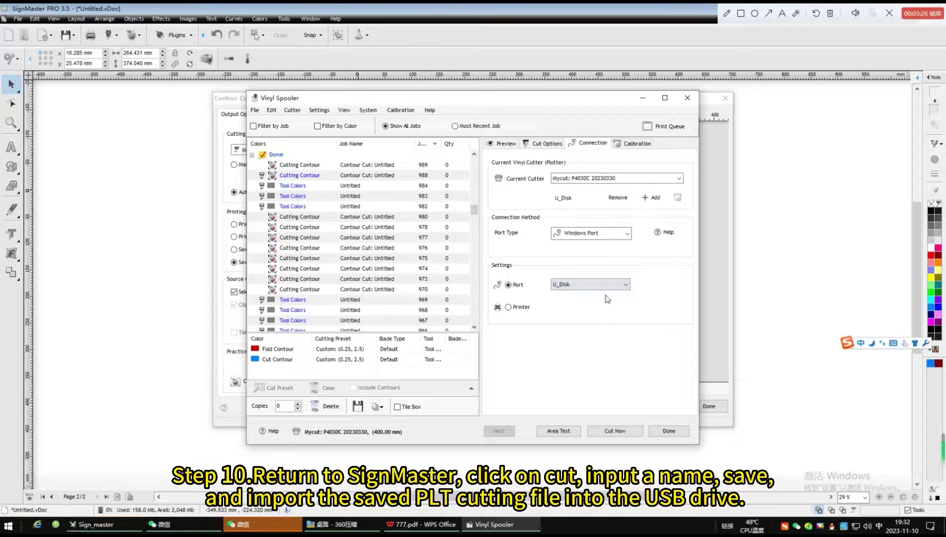
{"action": "left_click", "coordinate": [669, 431]}
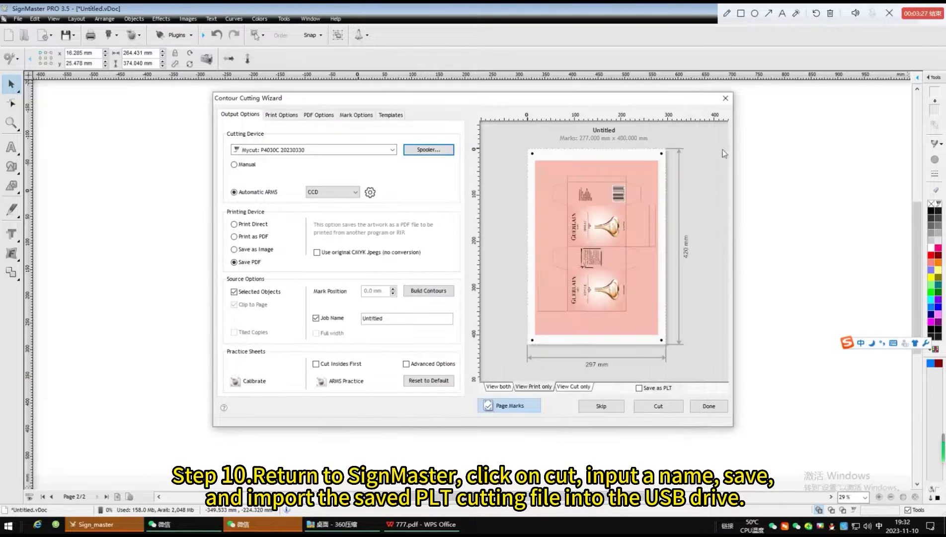
{"action": "left_click", "coordinate": [726, 98]}
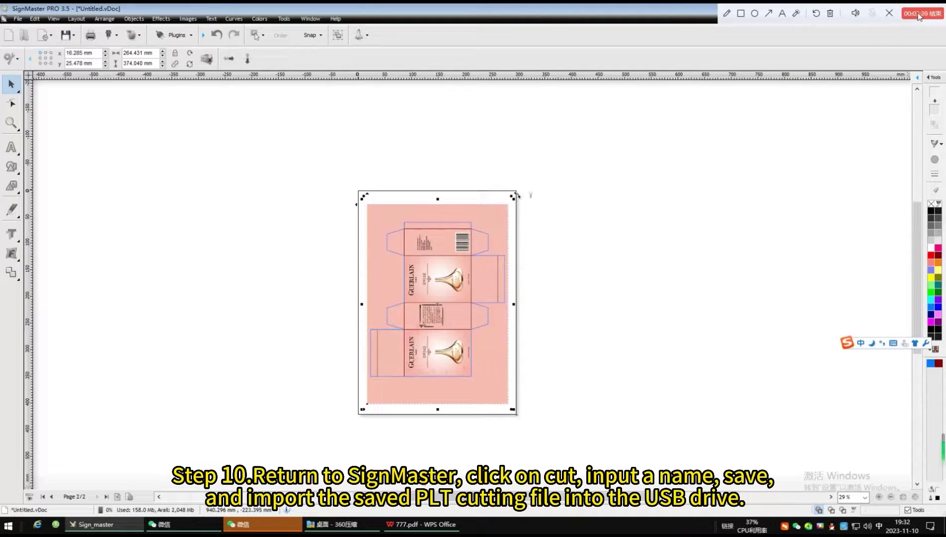